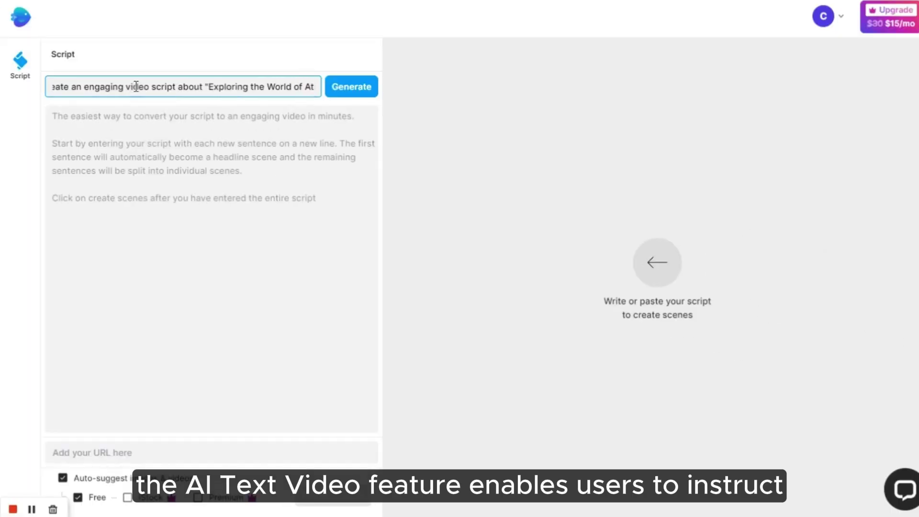
Step: Enter the generator prompt 'a youtube video on thrilling water sport adventures with locations' and move to the channel page
type("ri")
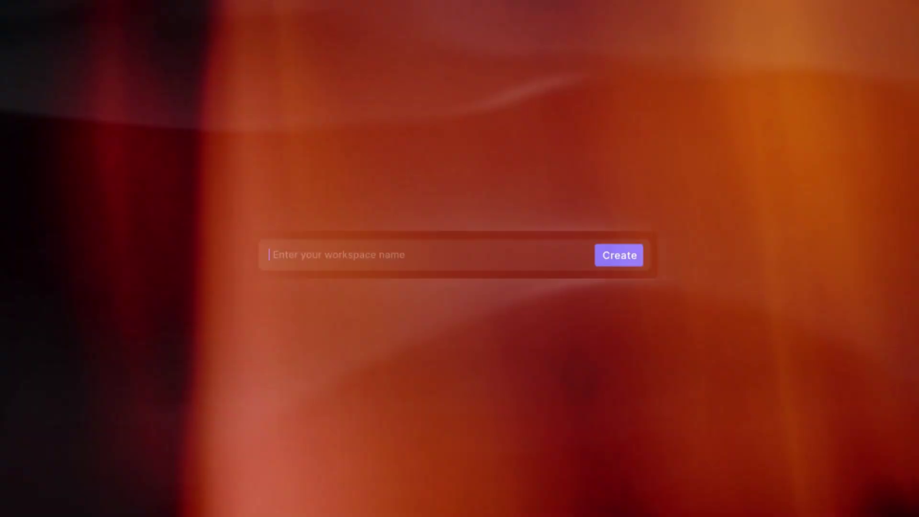
type("a youtube video on thrilling water sport adventur")
type("es with locations")
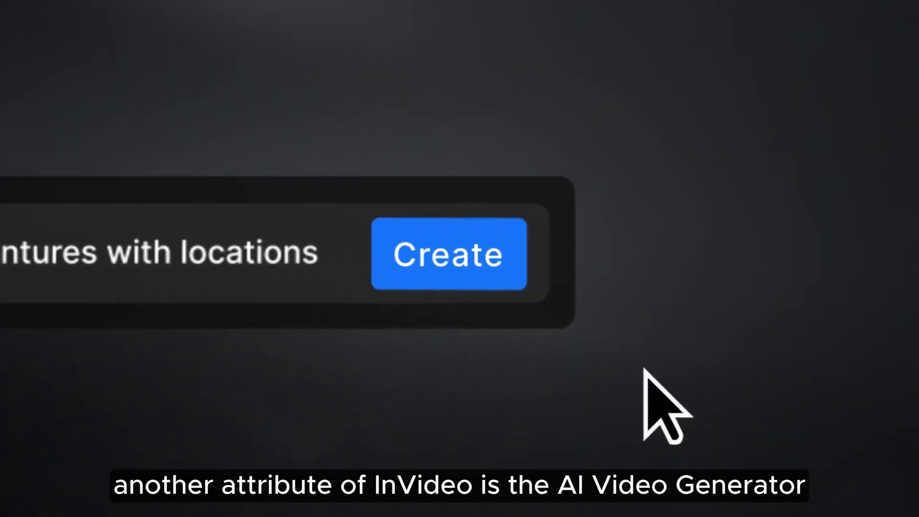
left_click(570, 262)
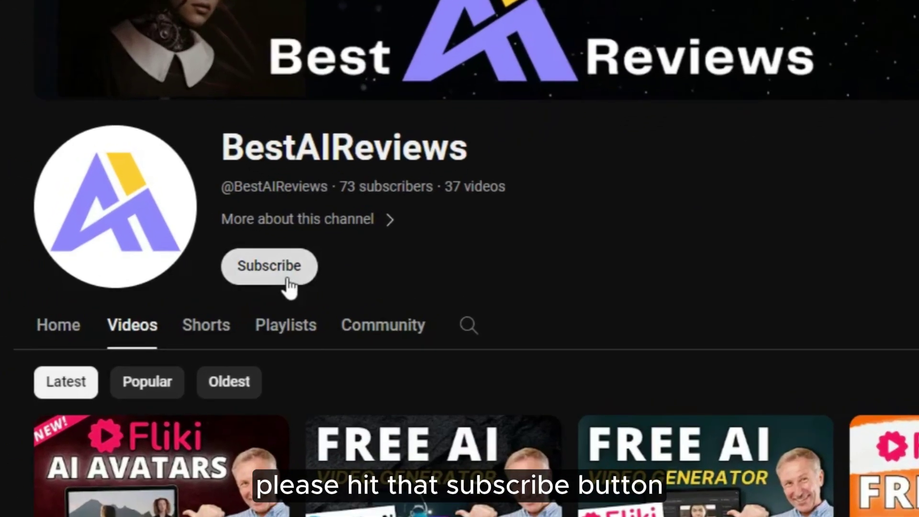
Step: Subscribe to the BestAIReviews channel and scroll down through its videos
left_click(344, 270)
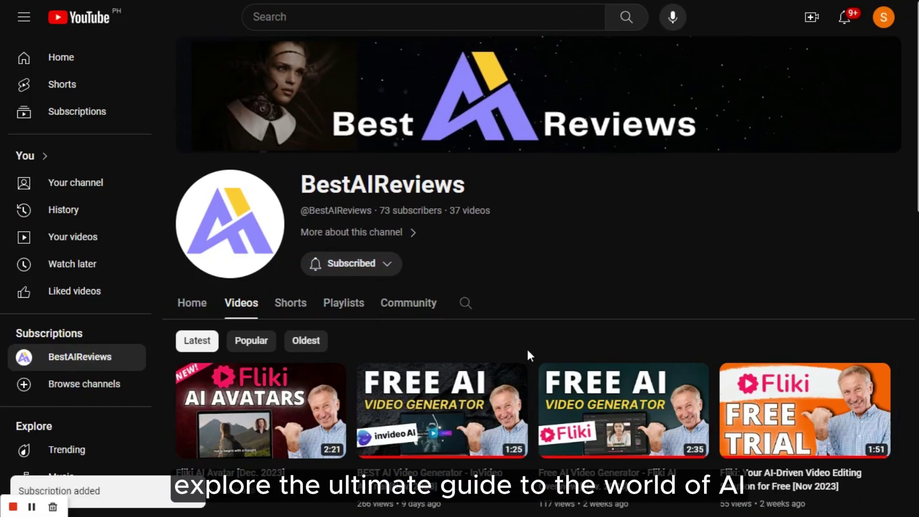
scroll(529, 355, "down", 3)
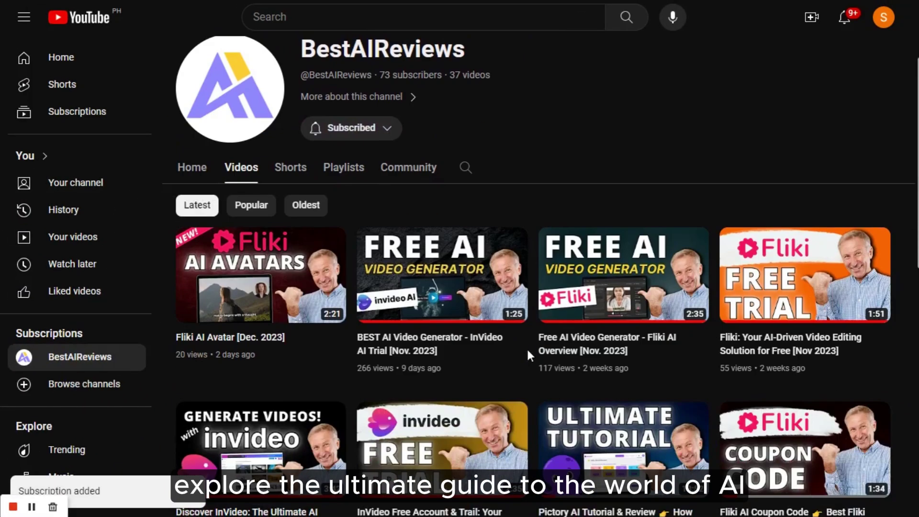
scroll(528, 355, "down", 3)
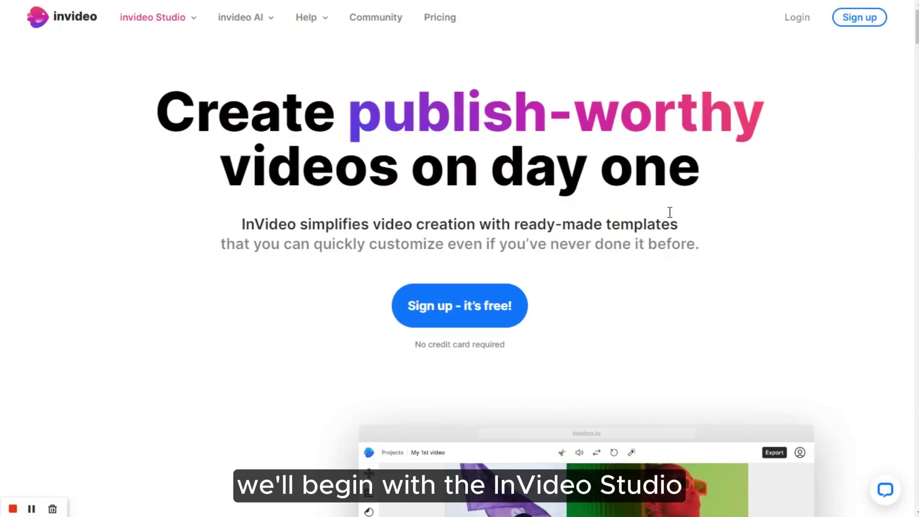
Step: Log in, open AI text to video, and scroll the template gallery down to General Business Video
left_click(798, 18)
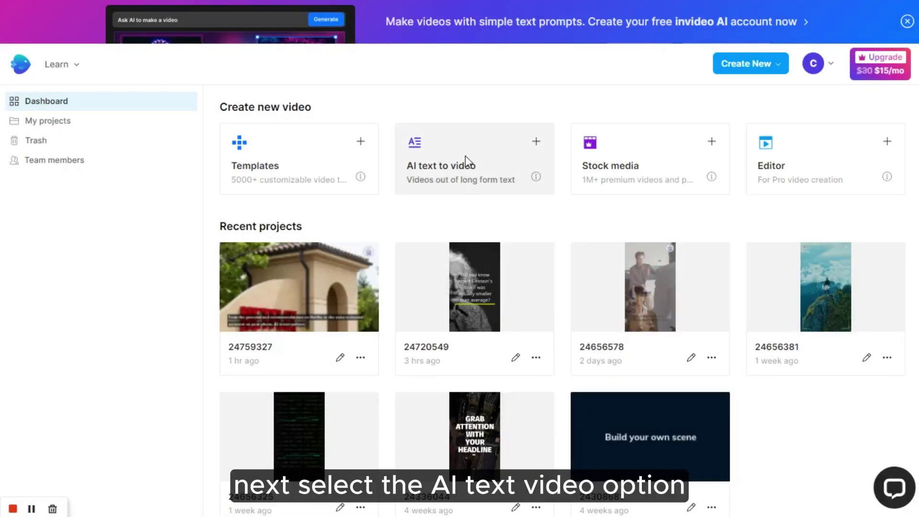
left_click(465, 156)
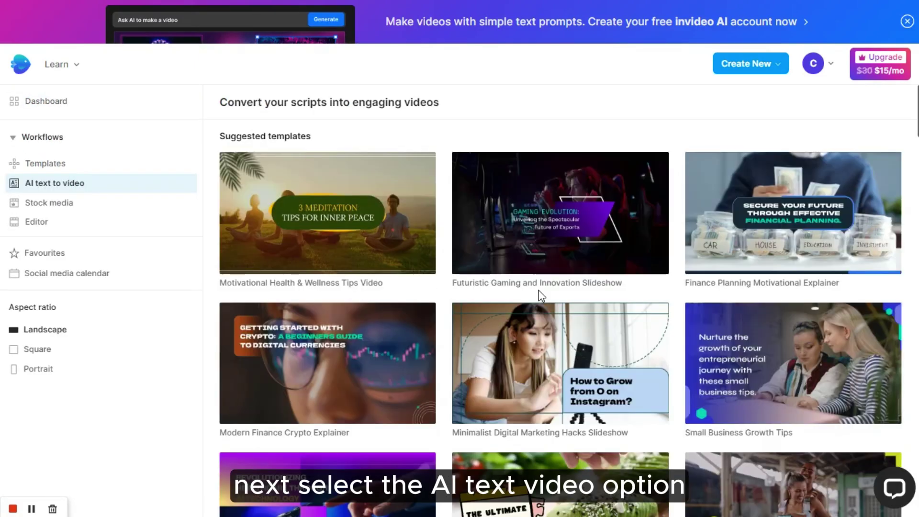
scroll(540, 296, "down", 5)
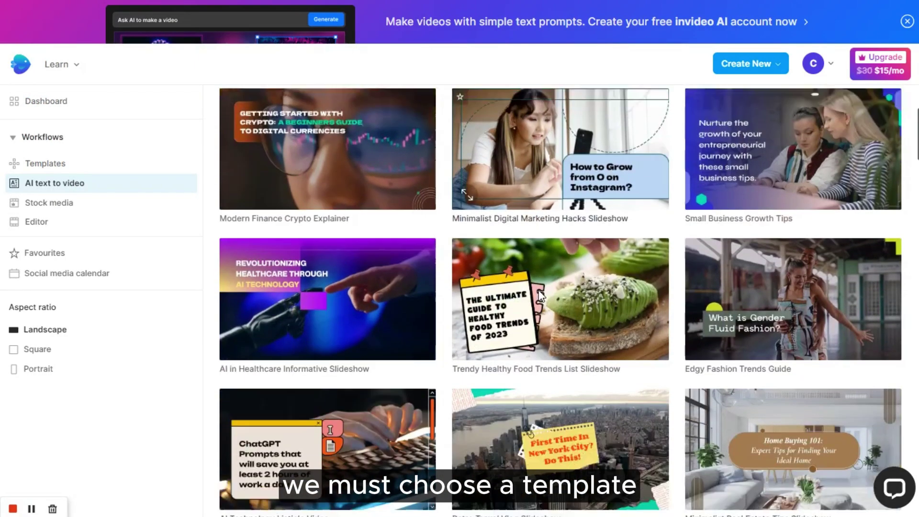
scroll(540, 297, "down", 8)
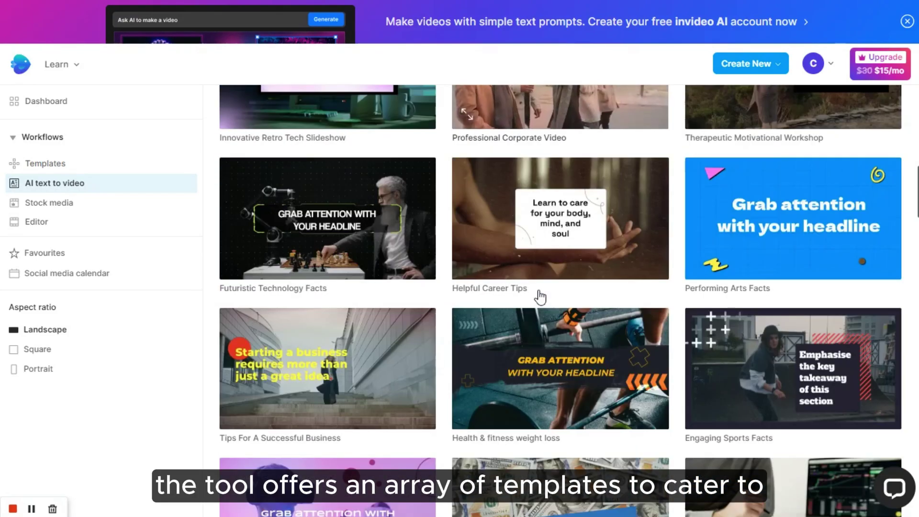
scroll(539, 293, "down", 8)
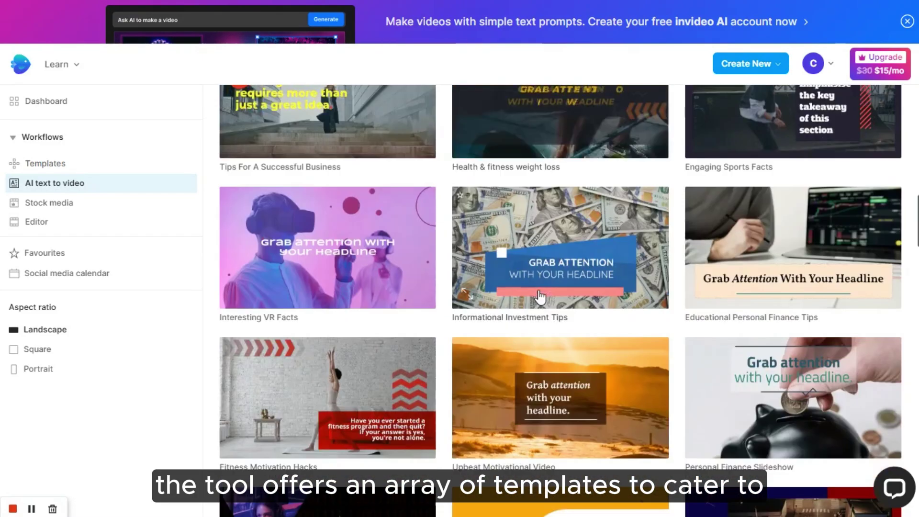
scroll(539, 297, "down", 4)
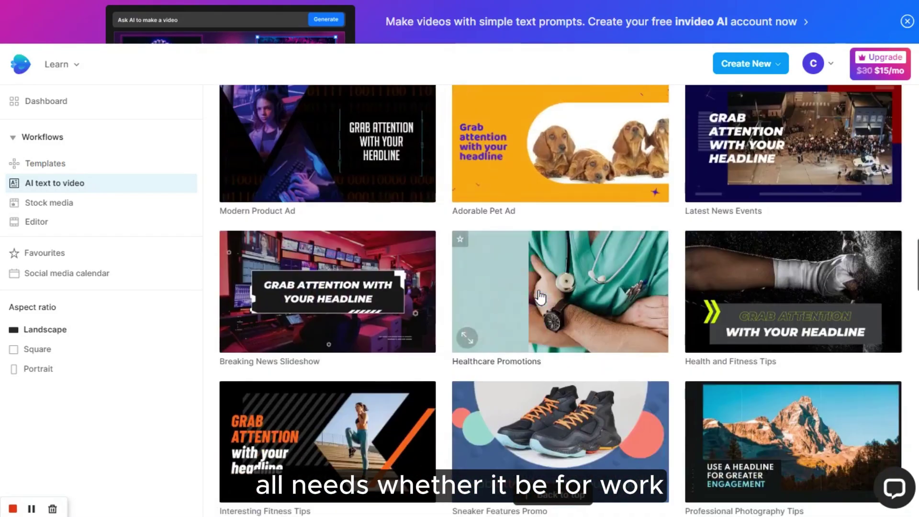
scroll(540, 297, "down", 4)
scroll(540, 296, "down", 5)
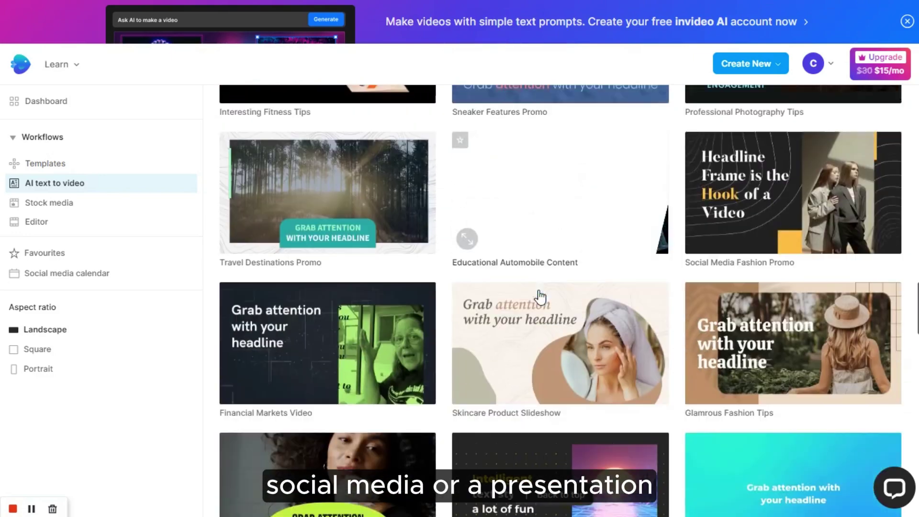
scroll(539, 296, "down", 7)
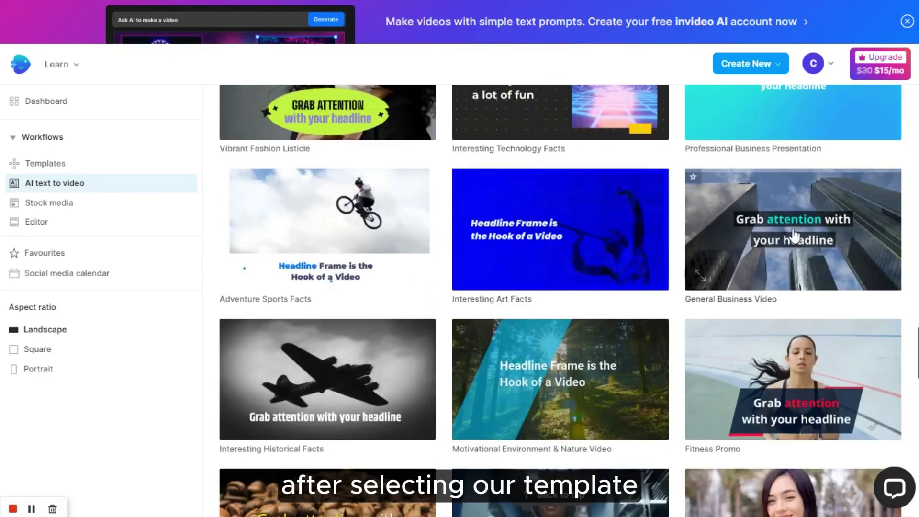
Step: Open the General Business Video template and start a Landscape (16:9) project from it
left_click(794, 234)
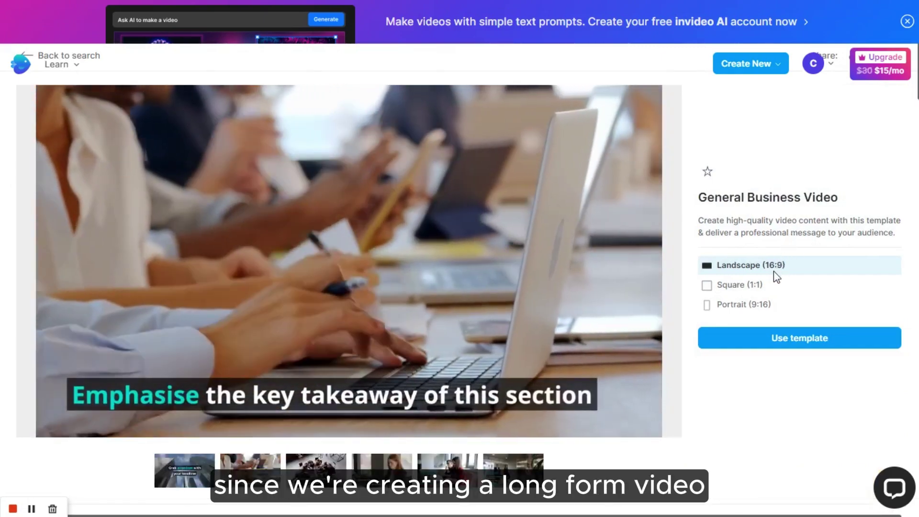
left_click(791, 339)
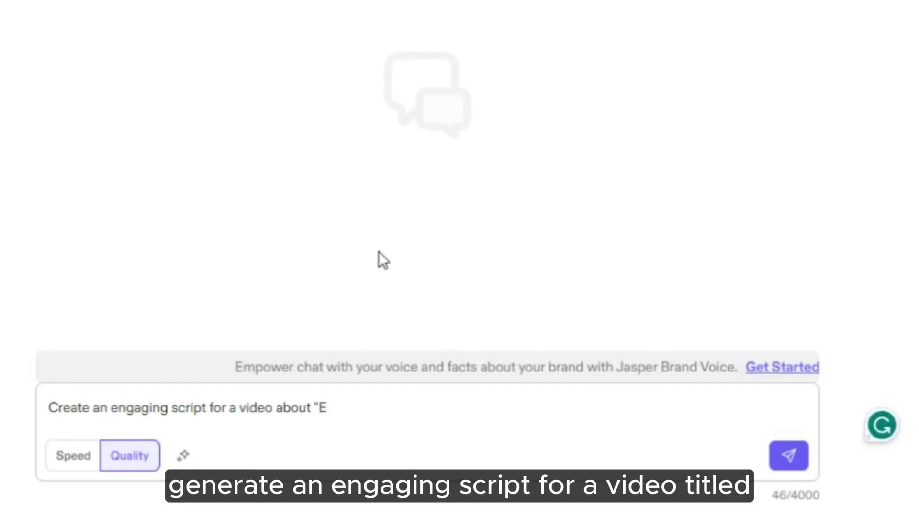
Step: Type a Jasper prompt asking for a script about 'Exploring the World of Artificial Intelligence'
type("g the World of Arti")
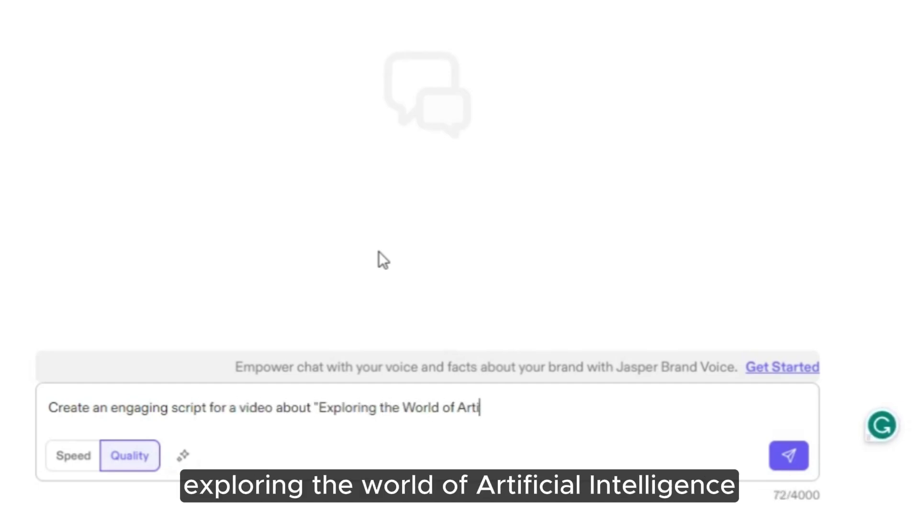
type("gence\".")
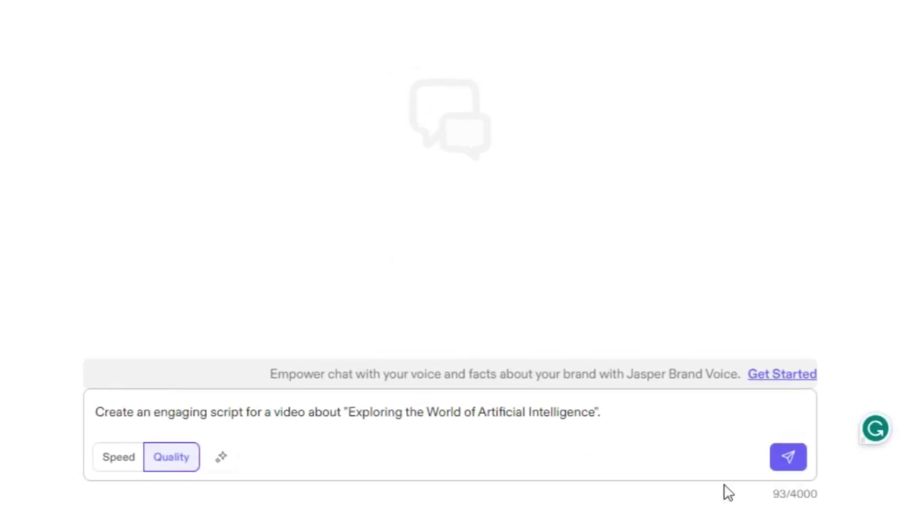
Step: Generate the script, paste it in, delete directions and headers, and split sentences into paragraphs
left_click(823, 473)
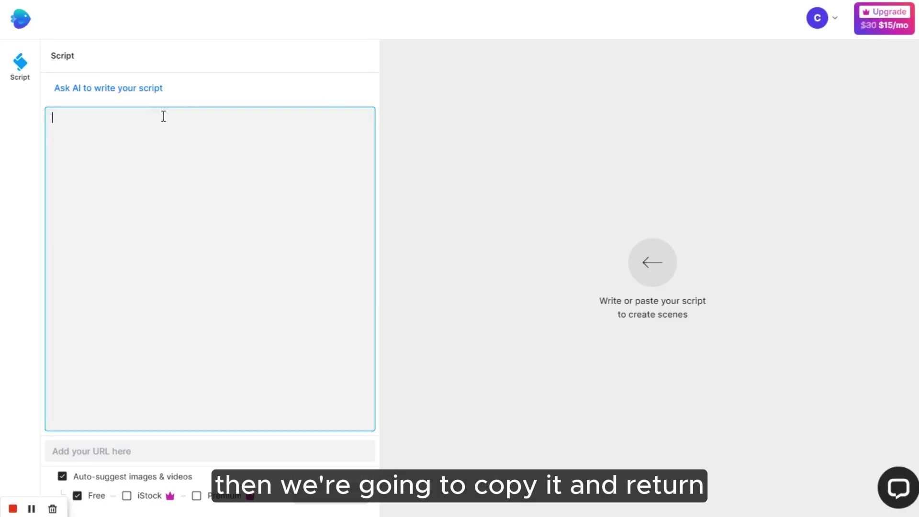
key("ctrl+v")
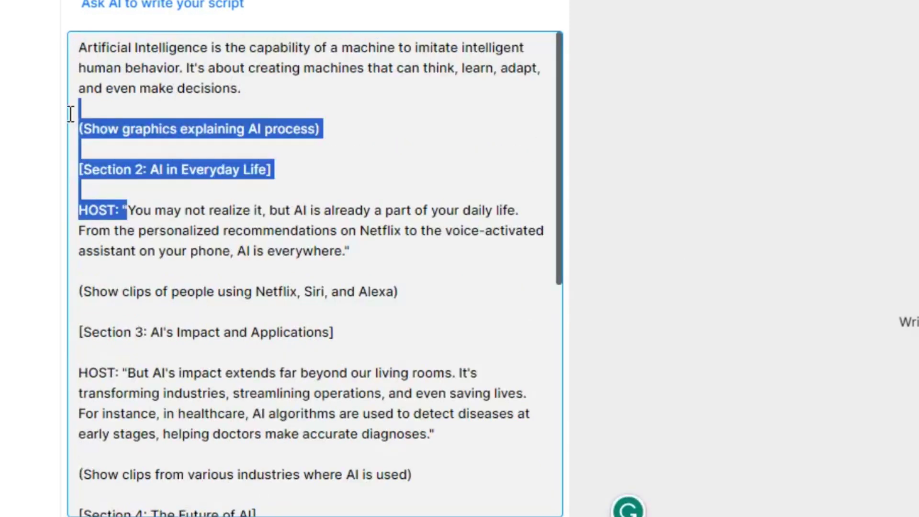
key("BackSpace")
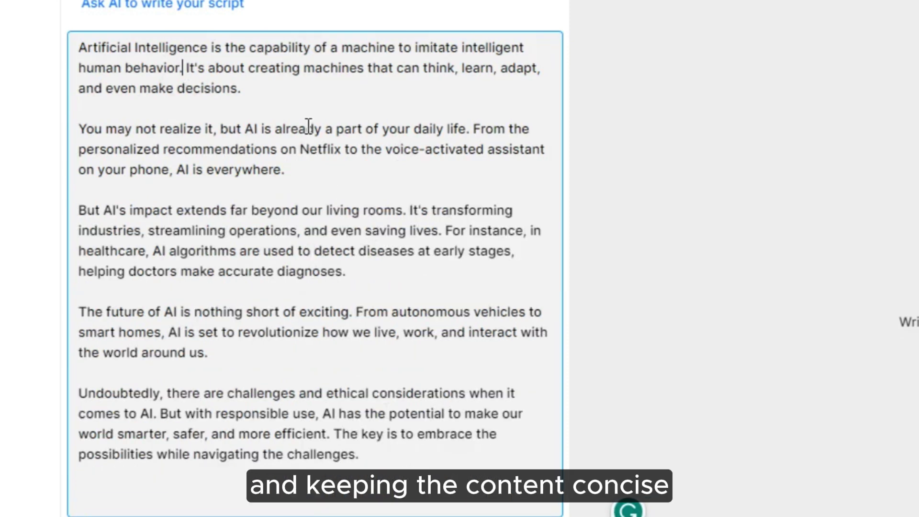
key("Return")
key("Return")
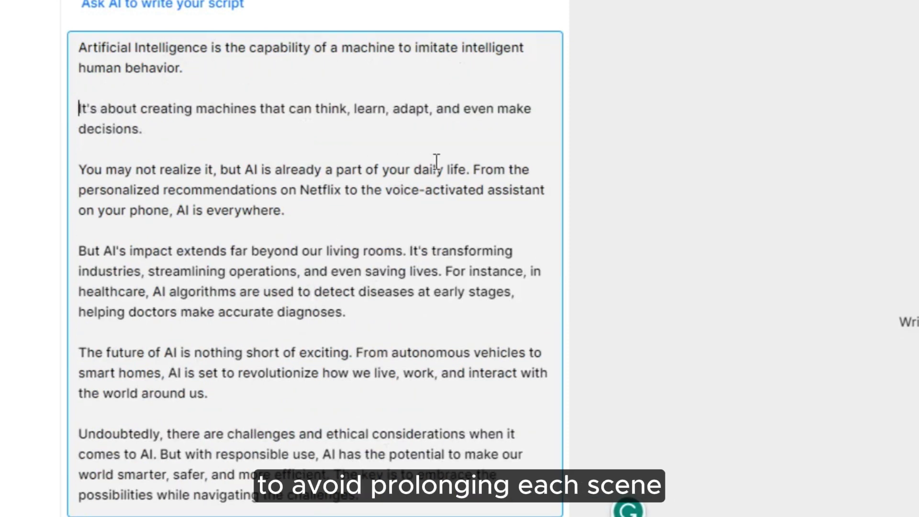
key("Return")
key("Return")
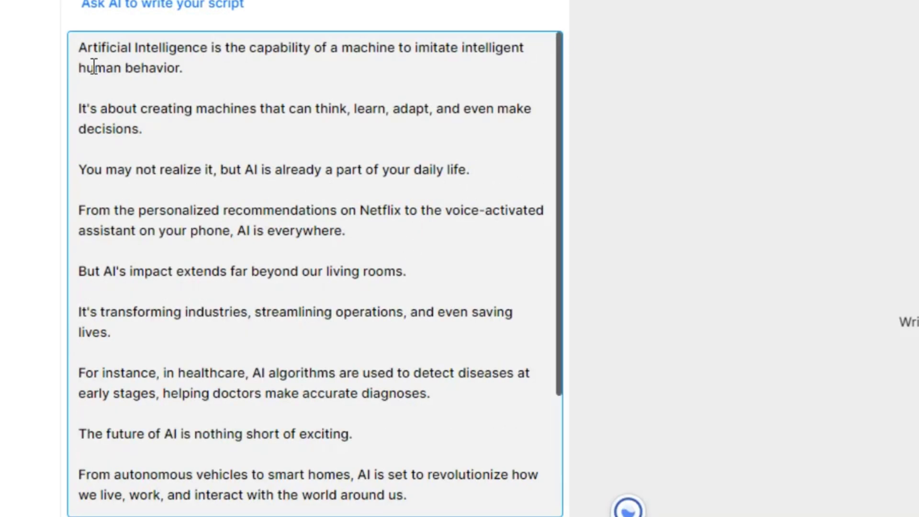
Step: Add 'Exploring the World of Artificial Intelligence' as the top title line and create scenes
type("Exploring the World of Artificial Intelligence")
key("Return")
key("Return")
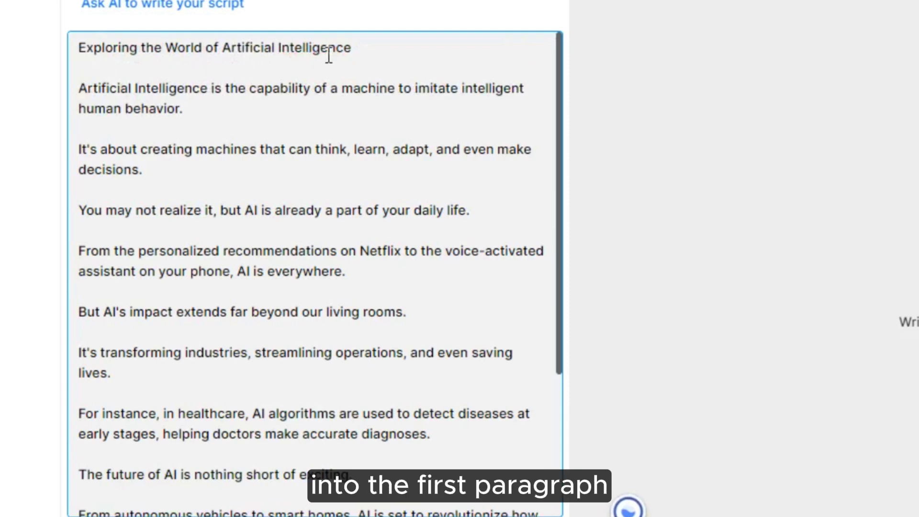
left_click_drag(359, 48, 108, 46)
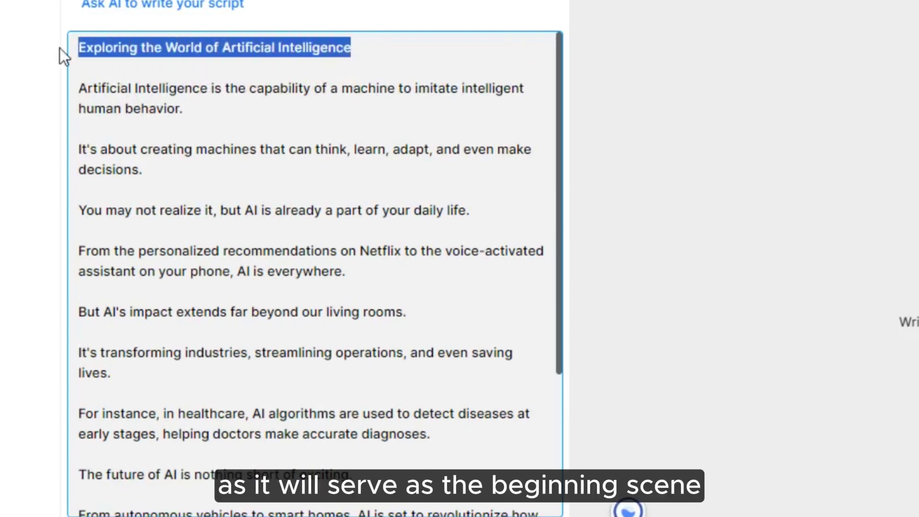
left_click(381, 60)
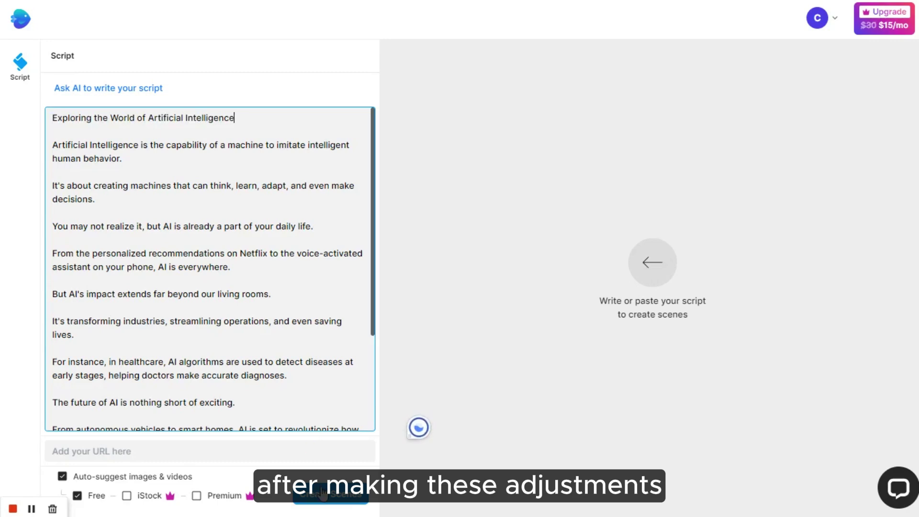
left_click(324, 495)
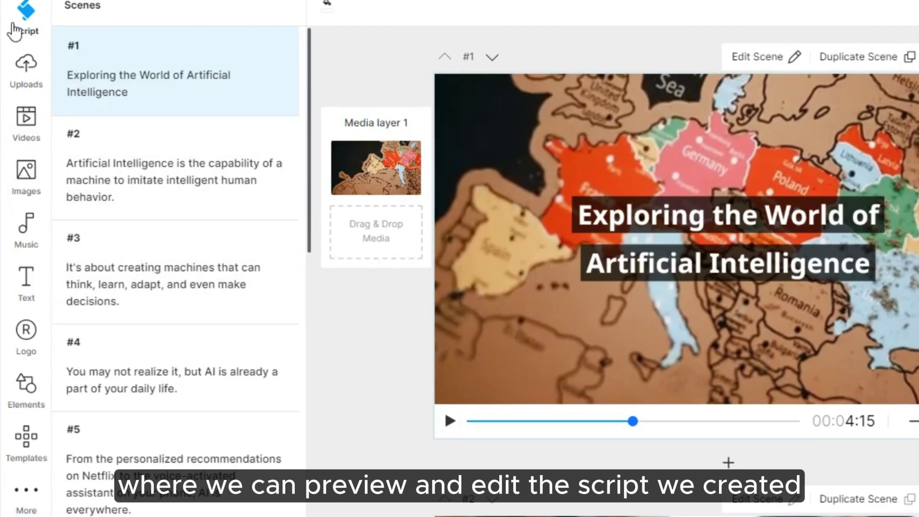
left_click(22, 72)
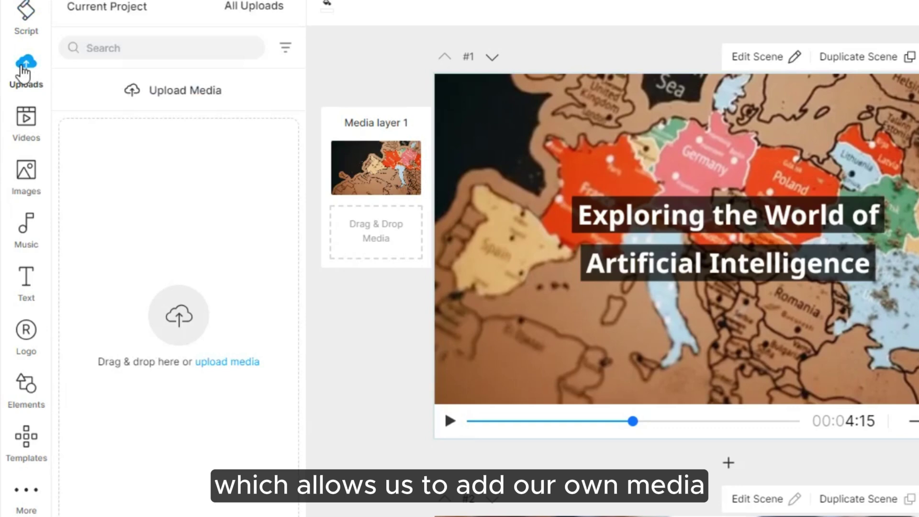
left_click(29, 124)
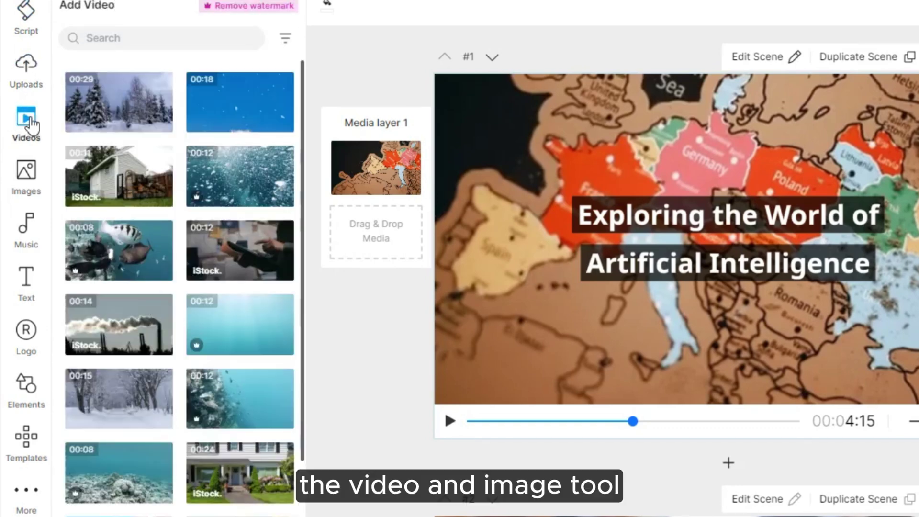
left_click(26, 175)
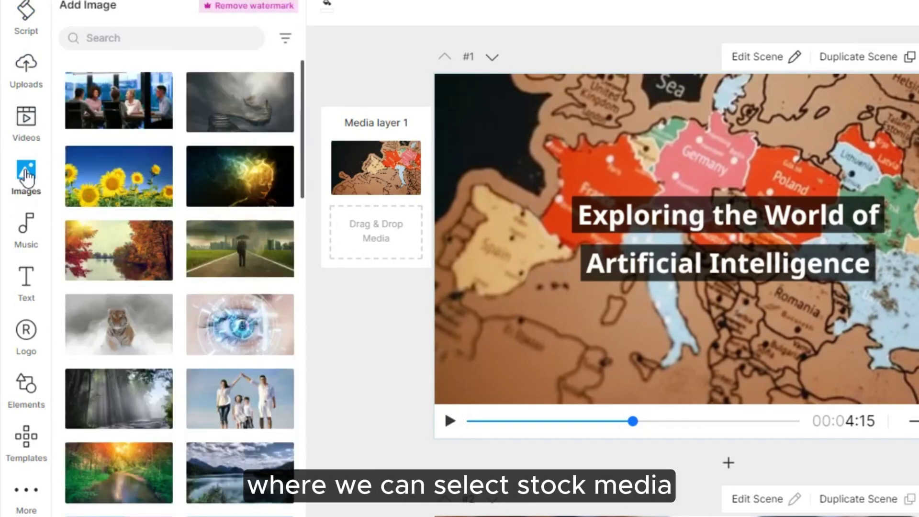
left_click(27, 230)
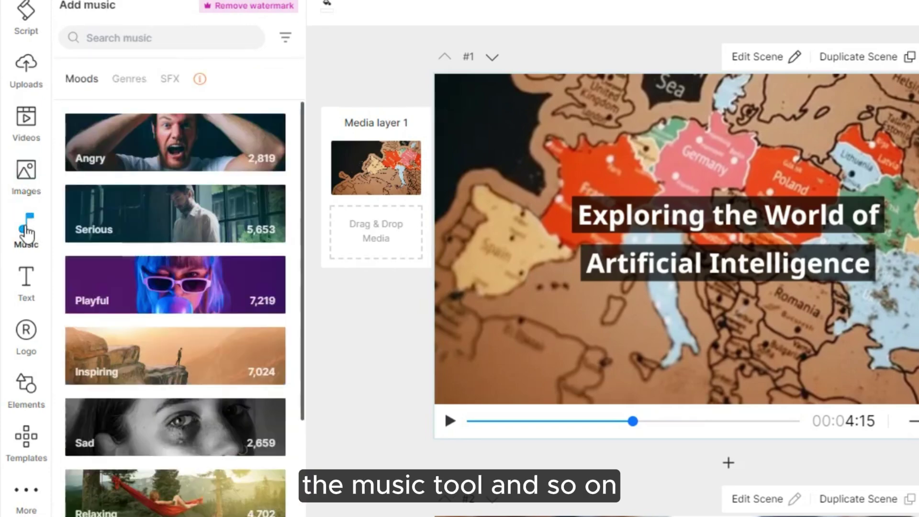
left_click(25, 285)
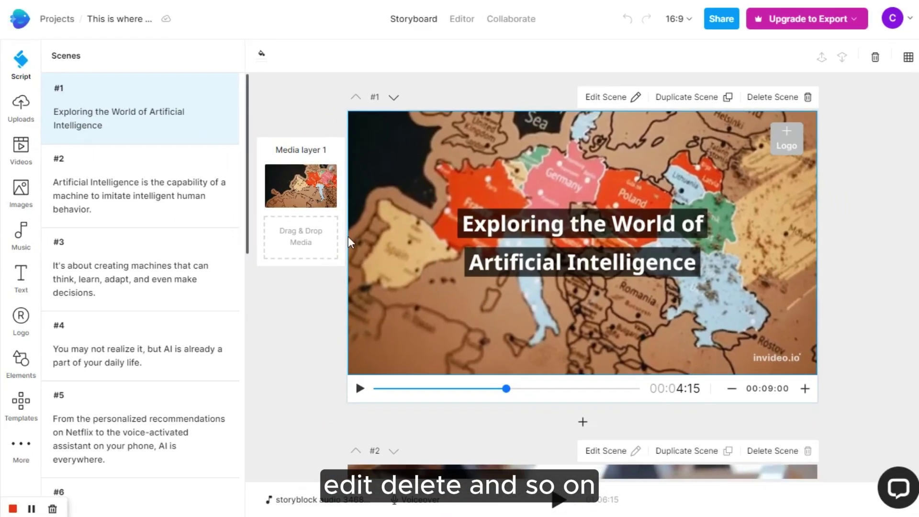
Step: Preview scenes #2 through #8 in turn, ending on the healthcare diagnosis fire clip
left_click(144, 200)
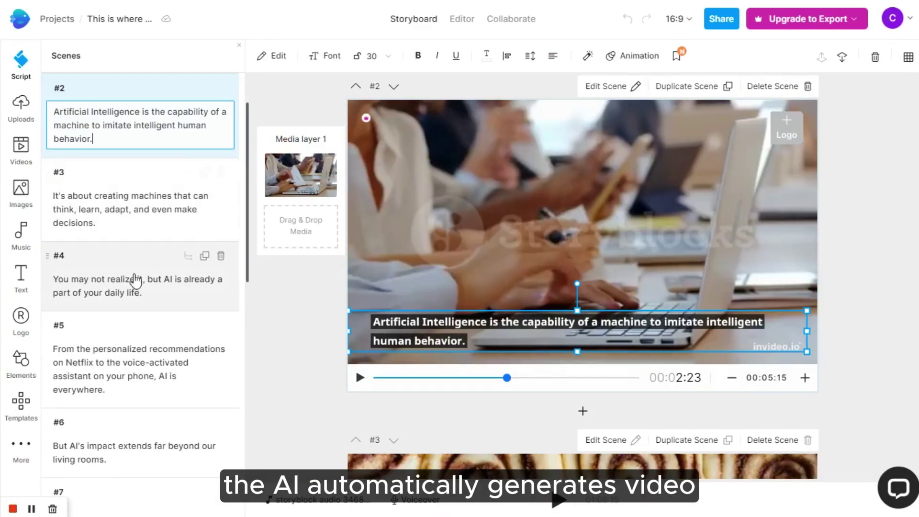
left_click(129, 209)
left_click(128, 205)
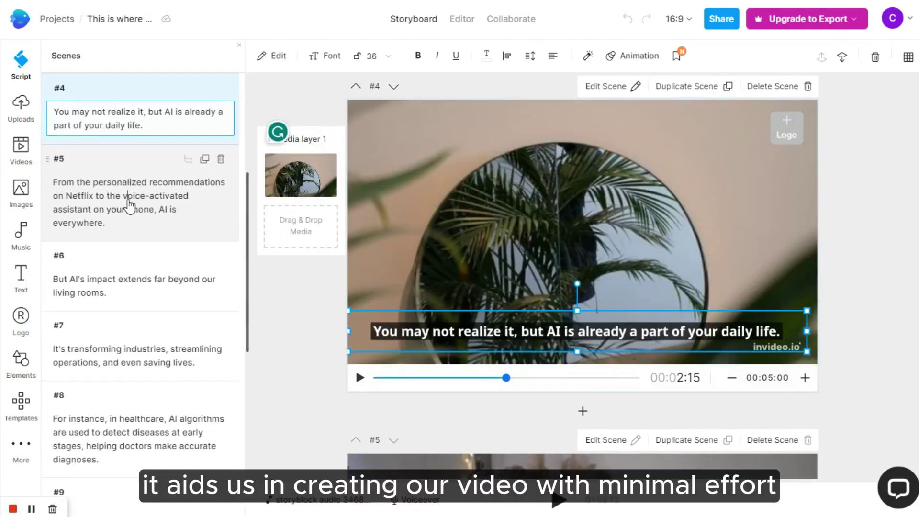
left_click(128, 205)
left_click(128, 206)
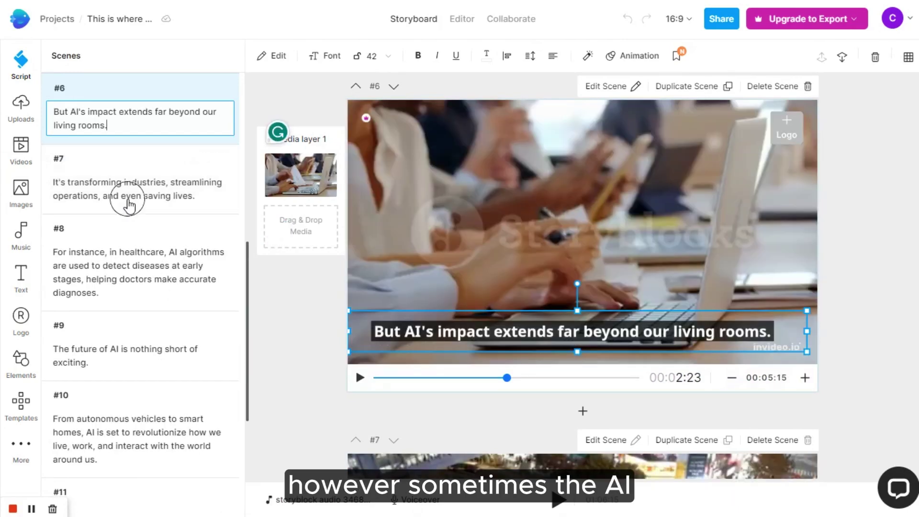
left_click(128, 206)
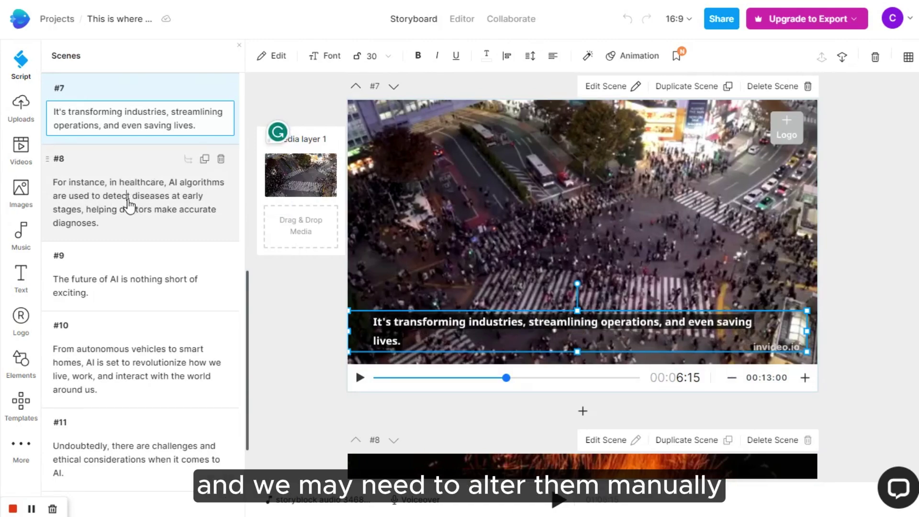
left_click(128, 206)
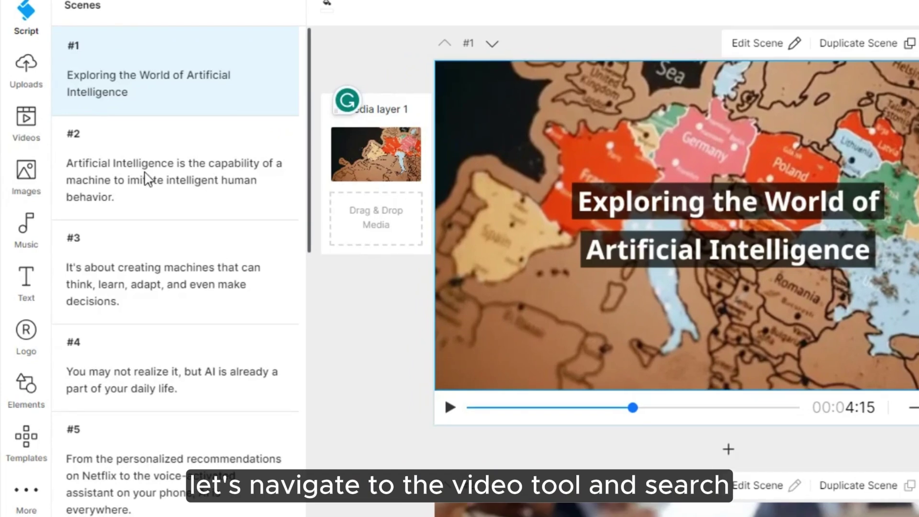
Step: Search stock videos for 'Artificial Intelligence' and drop the blue AI network clip into scene #1
left_click(26, 119)
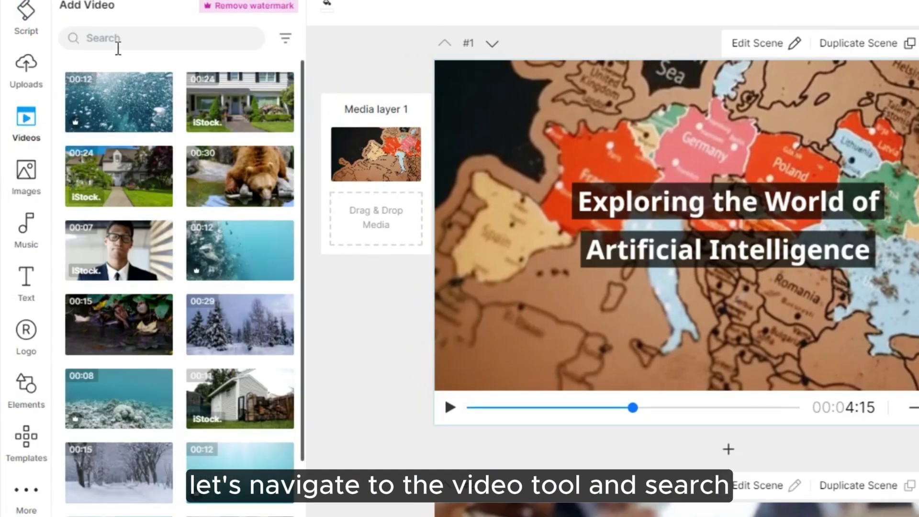
left_click(121, 39)
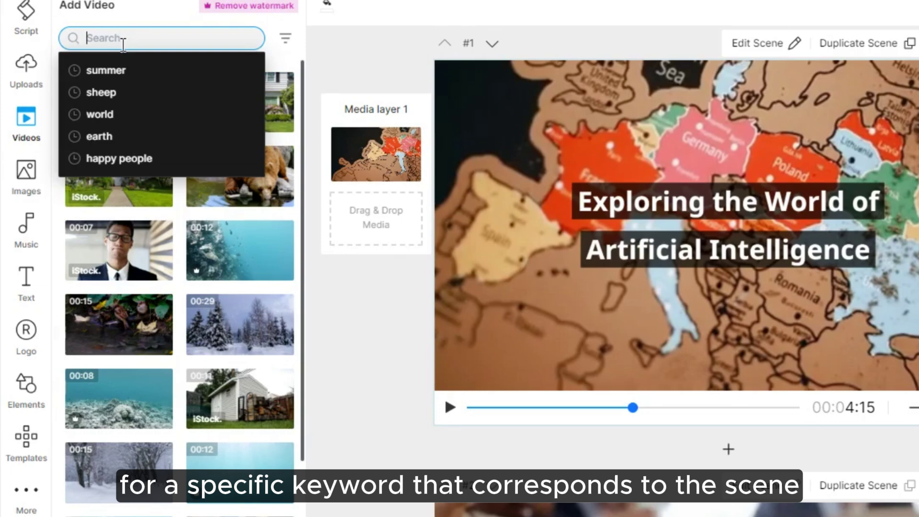
type("Artific")
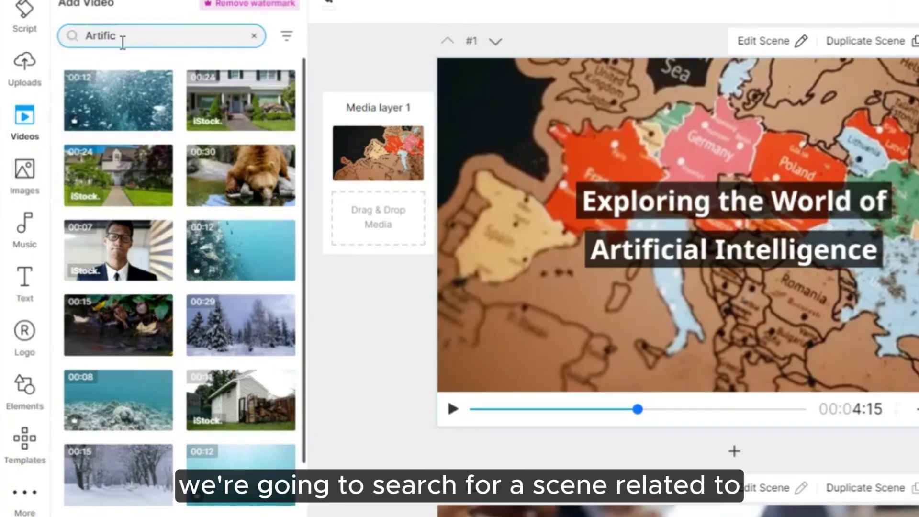
type("ial Intelligen")
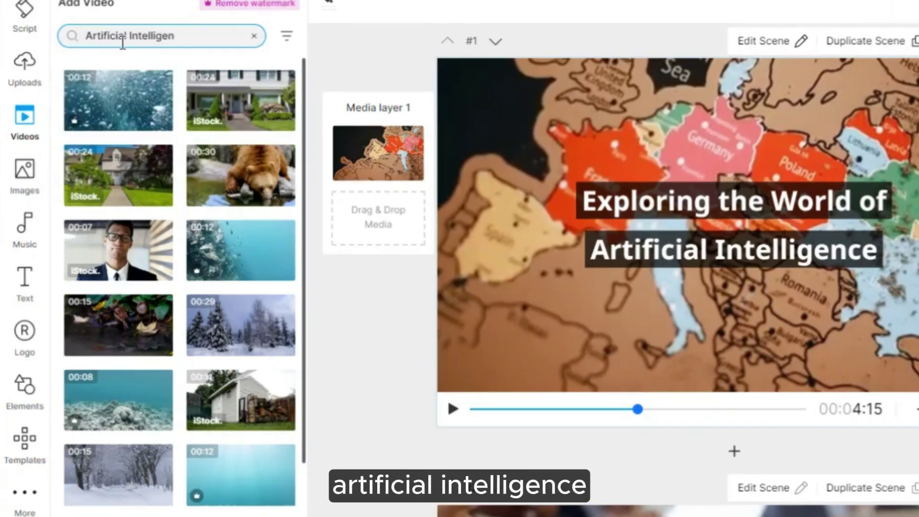
type("ce")
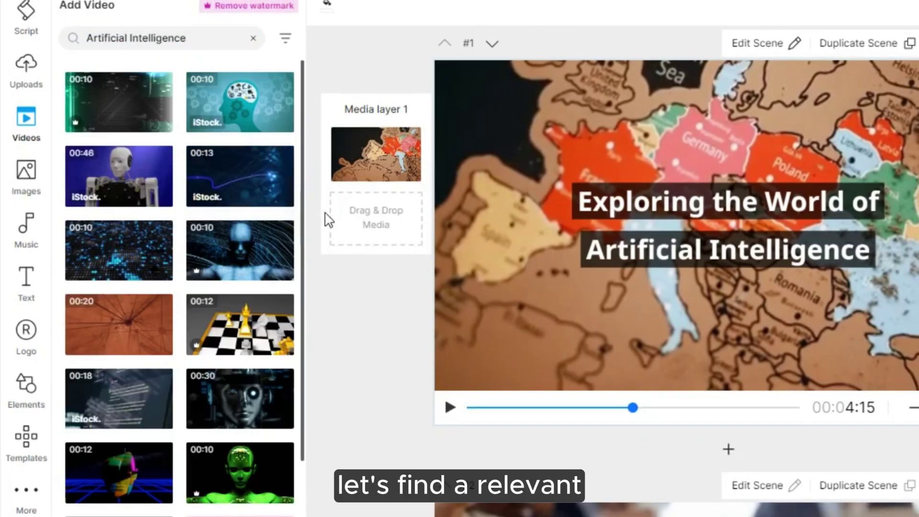
left_click_drag(212, 164, 355, 212)
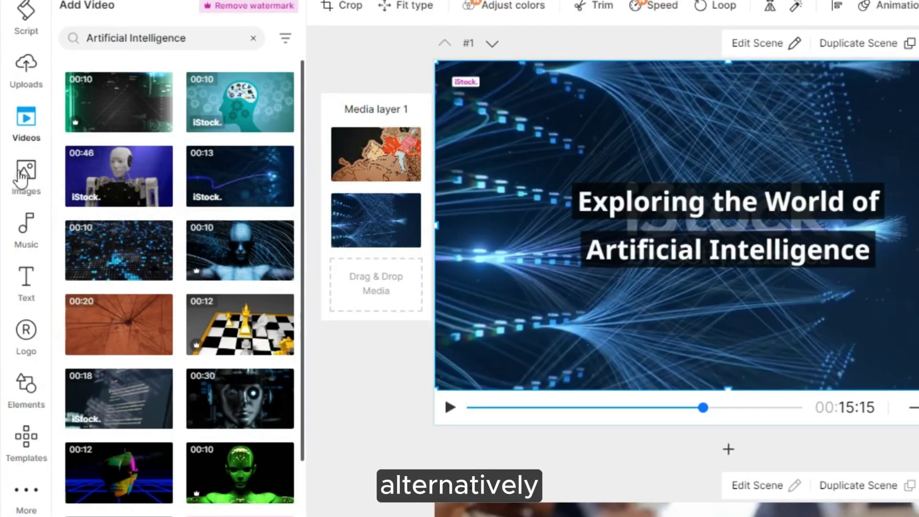
Step: Place the AI-hand stock image in scene #1 and the 00:46 robot clip in scene #2
left_click(24, 174)
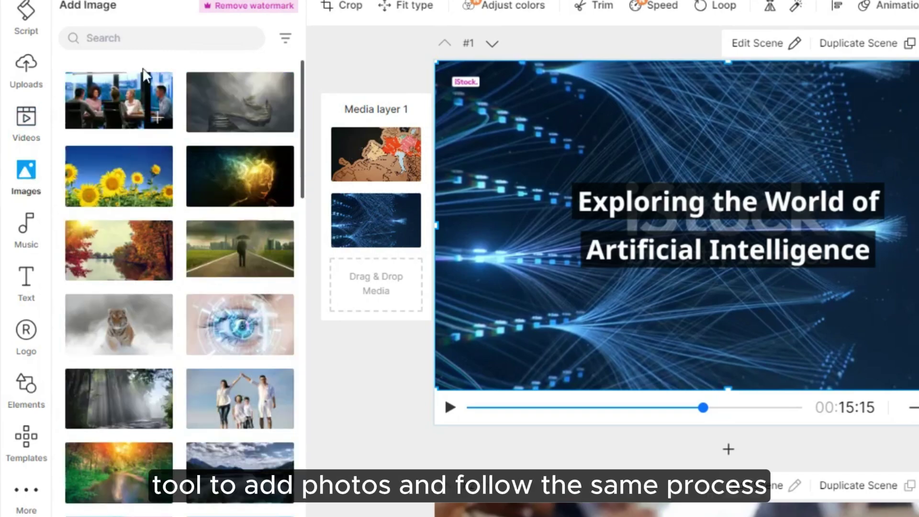
left_click(154, 36)
left_click(136, 69)
left_click_drag(240, 344, 334, 216)
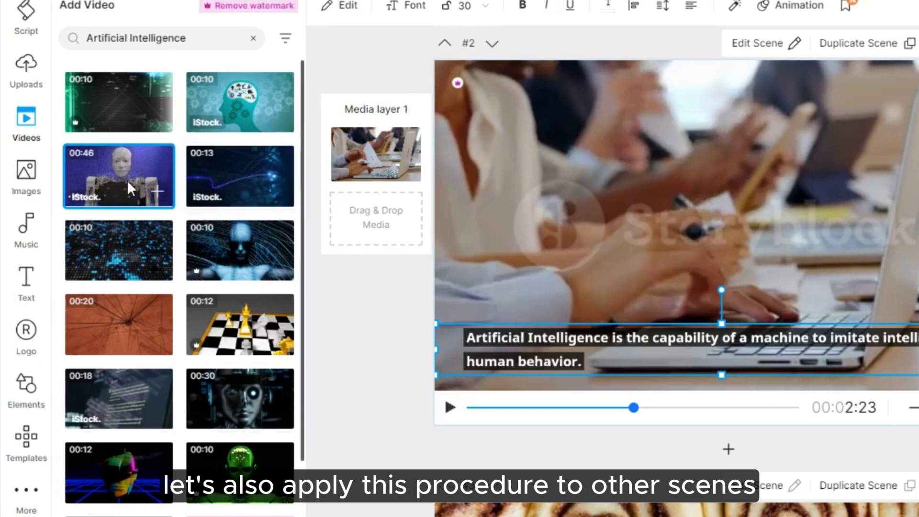
left_click_drag(127, 180, 352, 220)
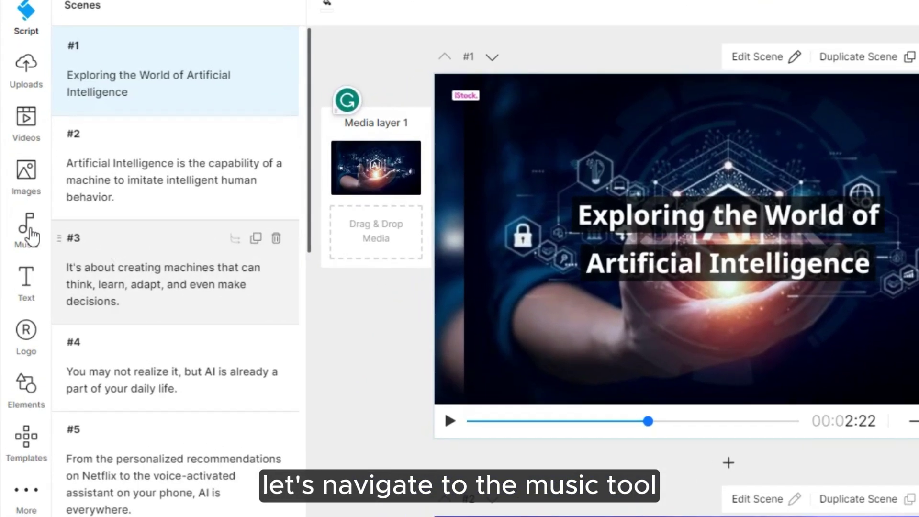
Step: Preview Relaxing-mood tracks and add 'Ready for the daylight (no vocal)' as background music
left_click(24, 238)
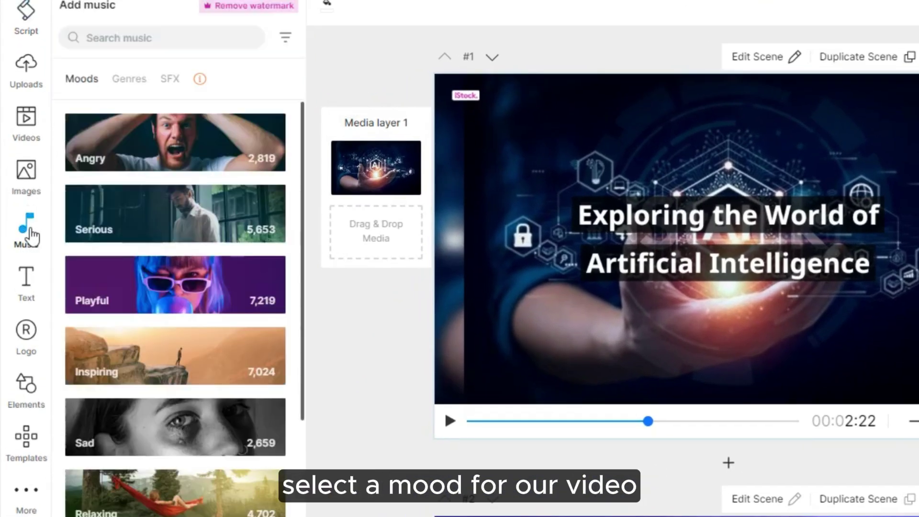
scroll(164, 236, "down", 5)
left_click(172, 251)
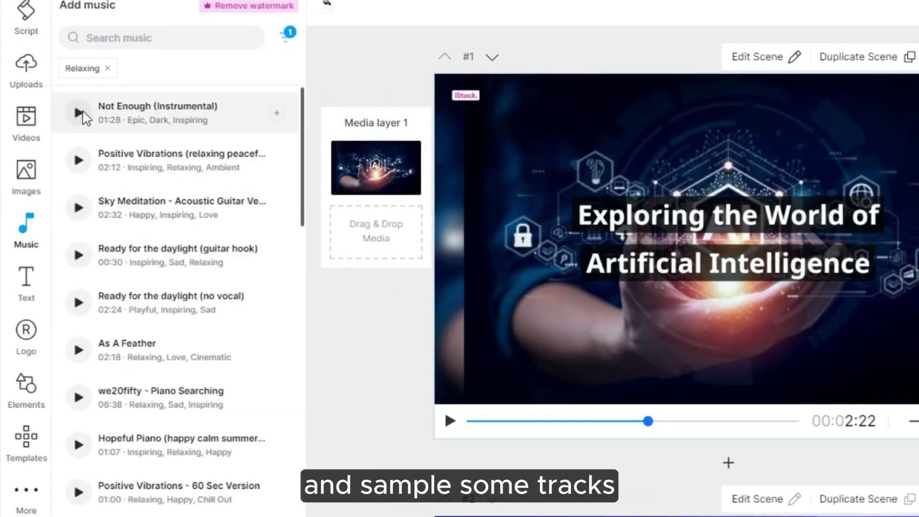
left_click(82, 110)
left_click(77, 223)
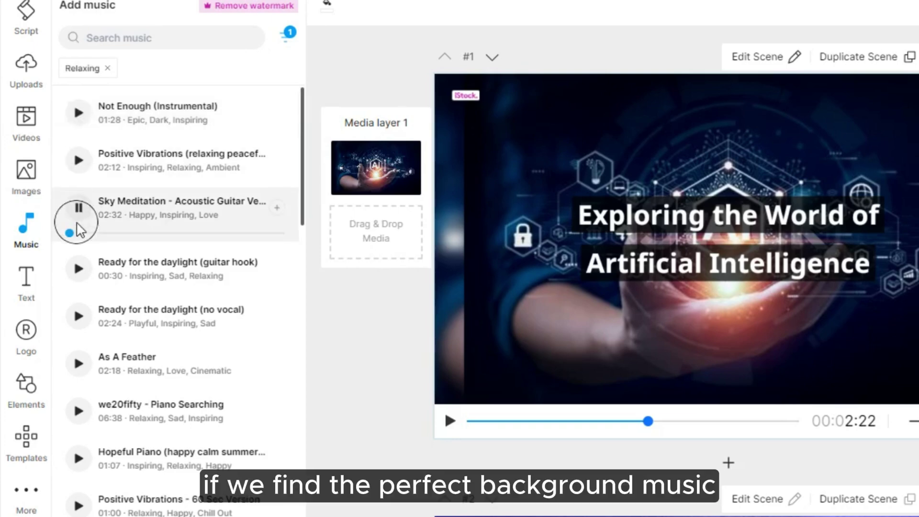
left_click(78, 317)
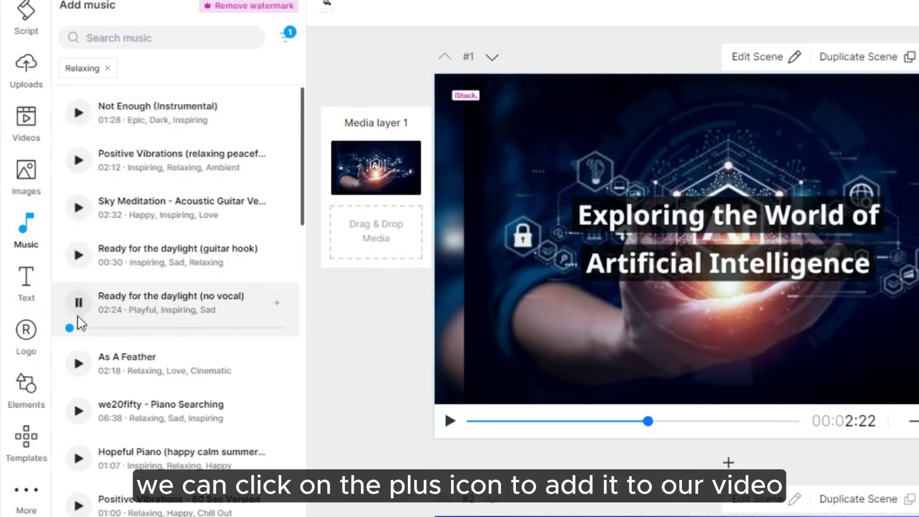
left_click(277, 303)
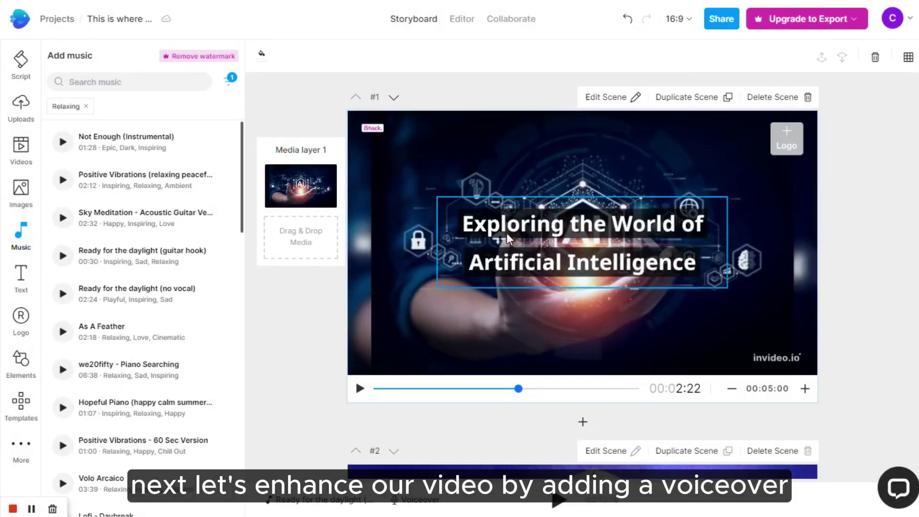
Step: In the timeline view, set up an automated voiceover with Realistic (New) type and US English
left_click(462, 20)
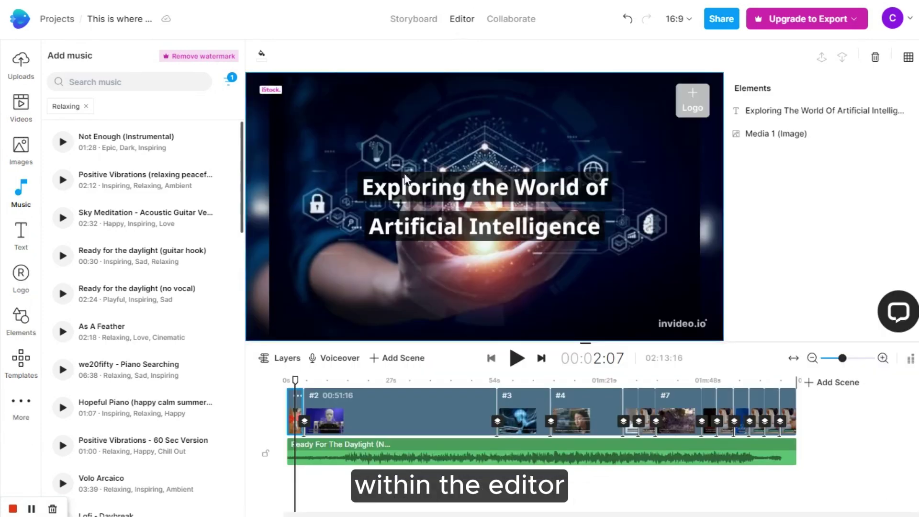
left_click(340, 357)
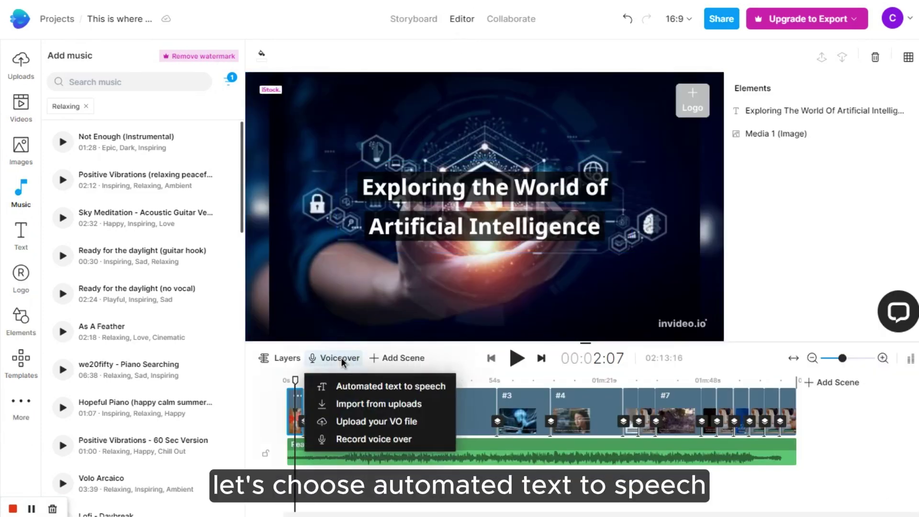
left_click(366, 386)
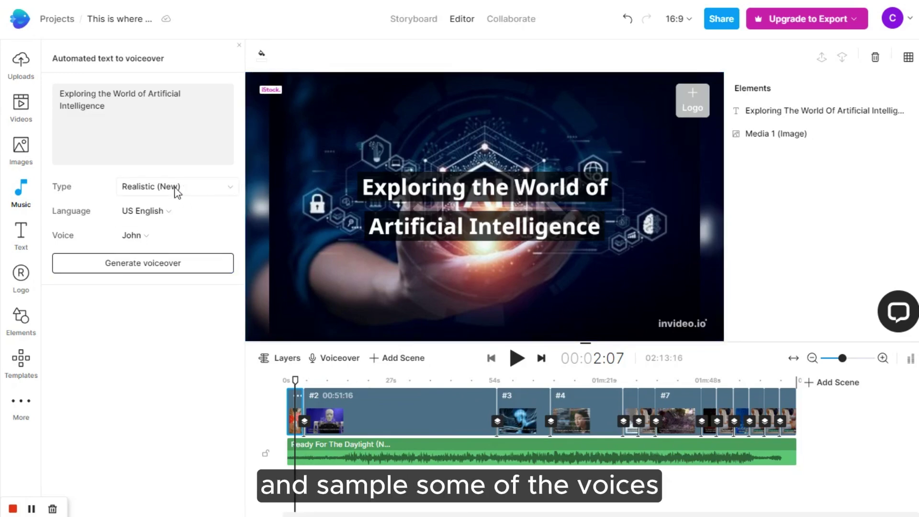
left_click(176, 188)
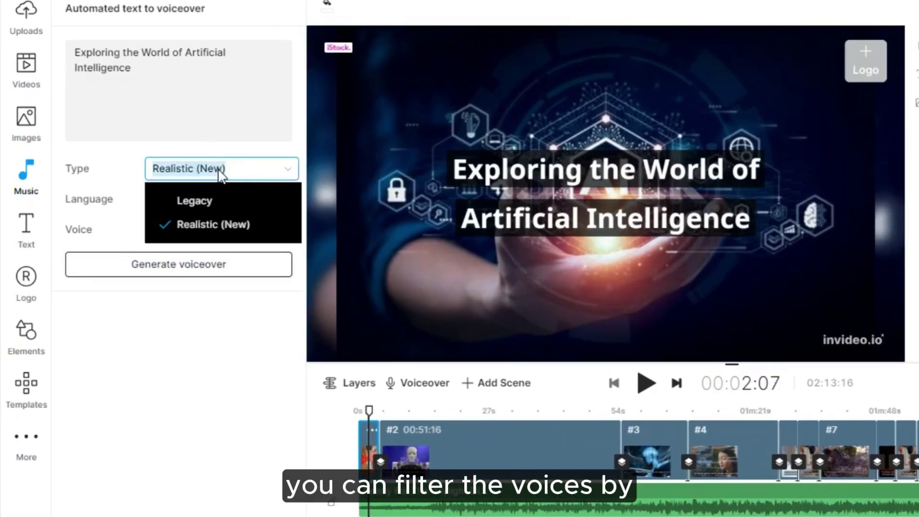
left_click(220, 174)
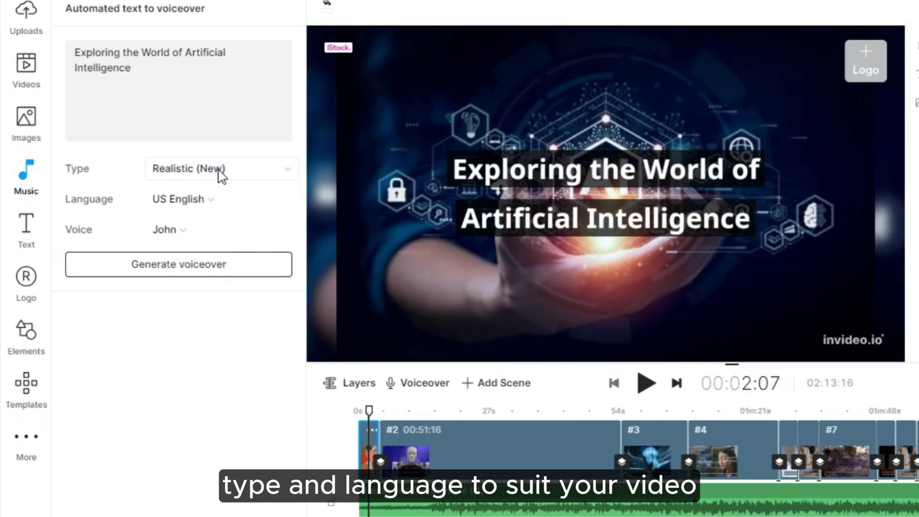
left_click(199, 200)
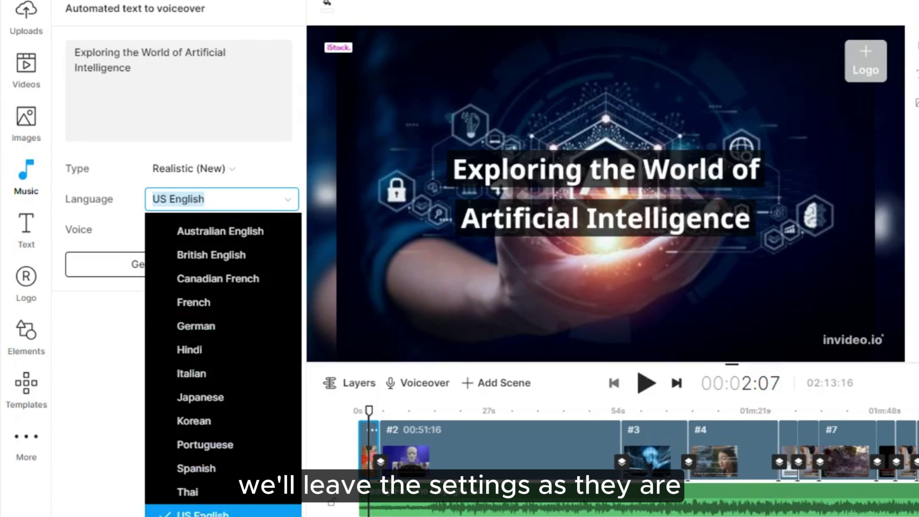
left_click(201, 513)
Step: Sample the John, Sophie, Madison and Maxwell voices, then select Maxwell
left_click(168, 231)
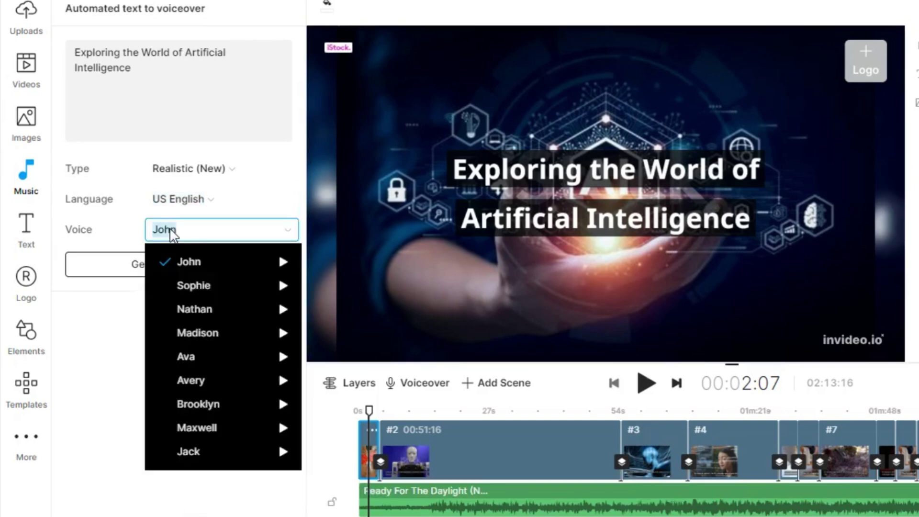
left_click(284, 262)
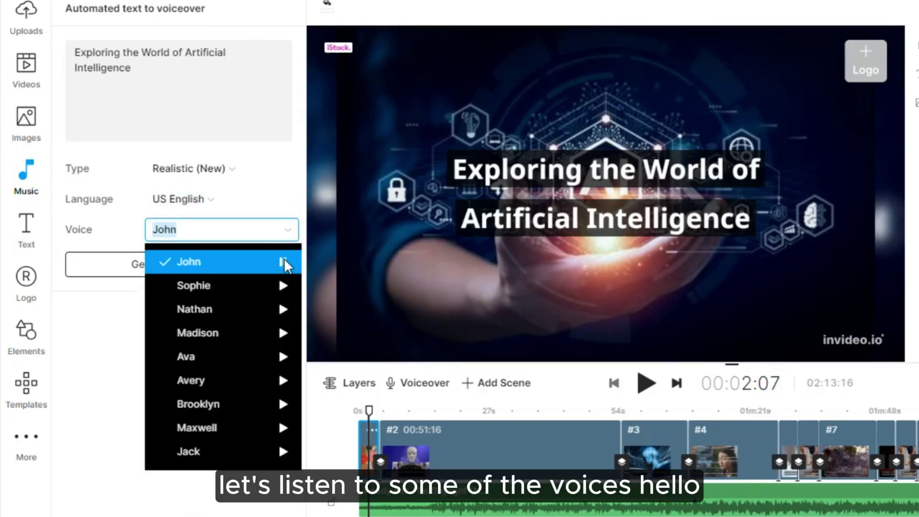
left_click(283, 286)
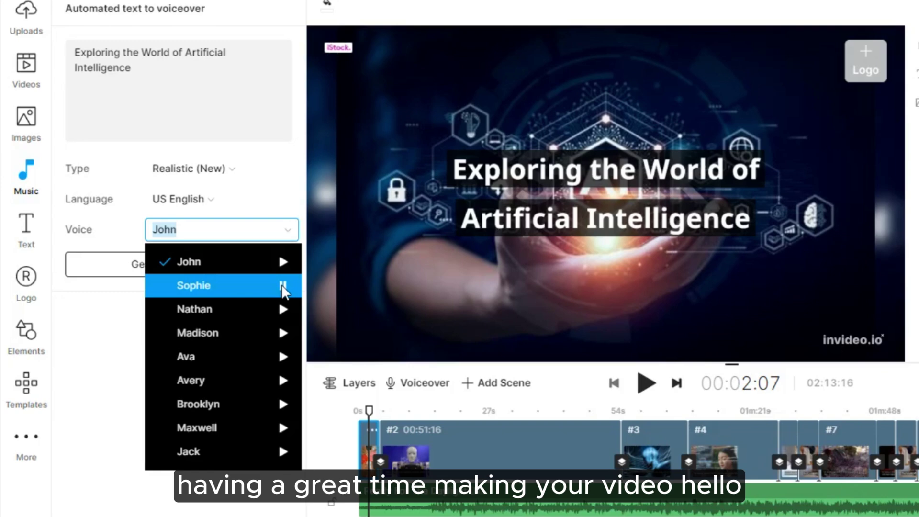
left_click(282, 333)
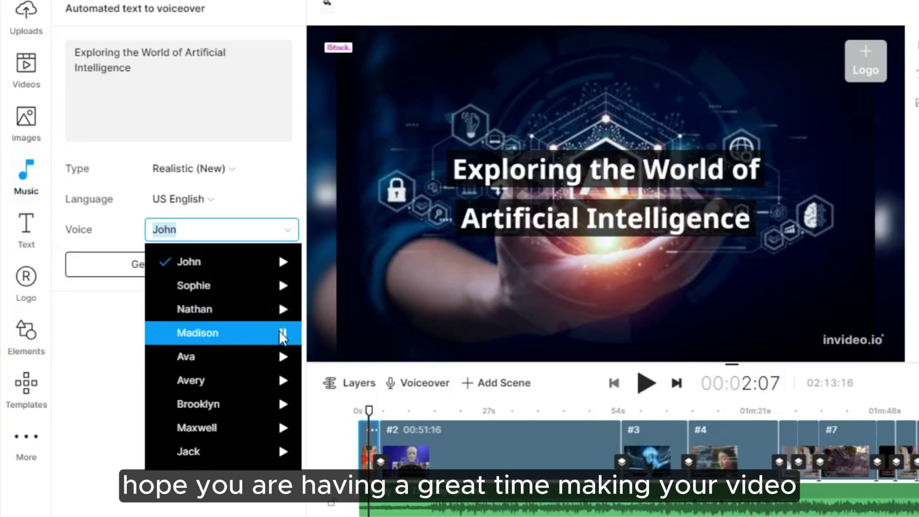
left_click(283, 428)
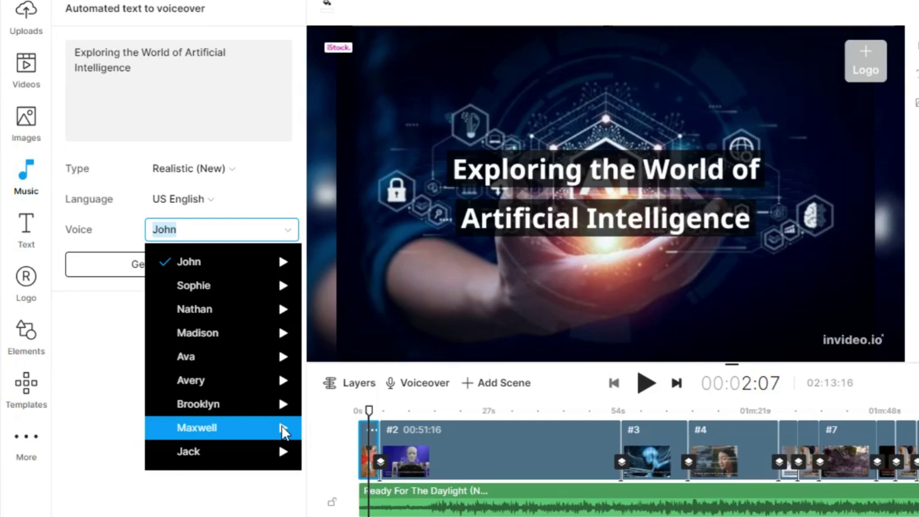
left_click(224, 427)
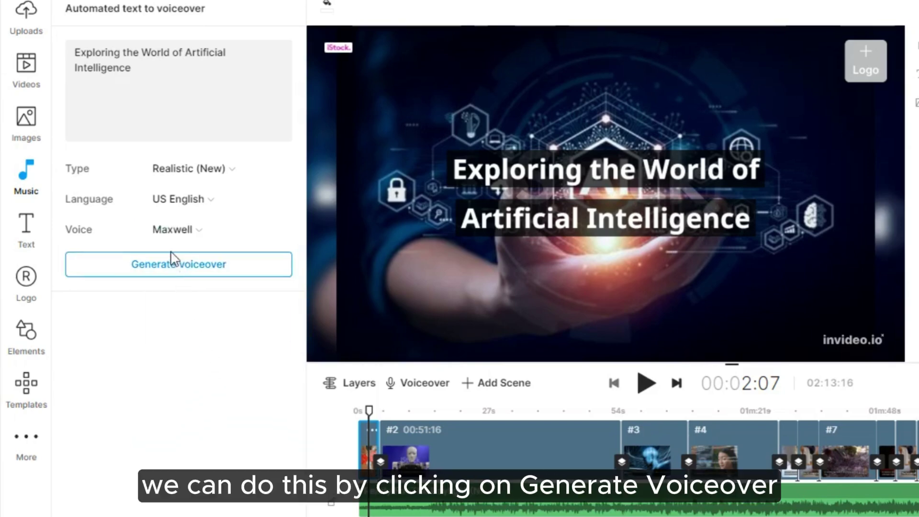
Step: Generate automated Maxwell voiceovers for all scenes and add them to the timeline as a new track
left_click(169, 264)
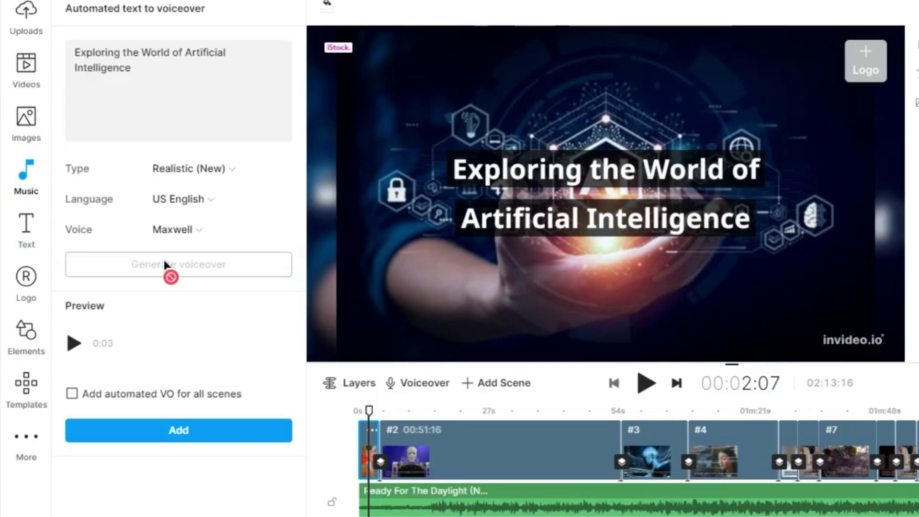
left_click(72, 394)
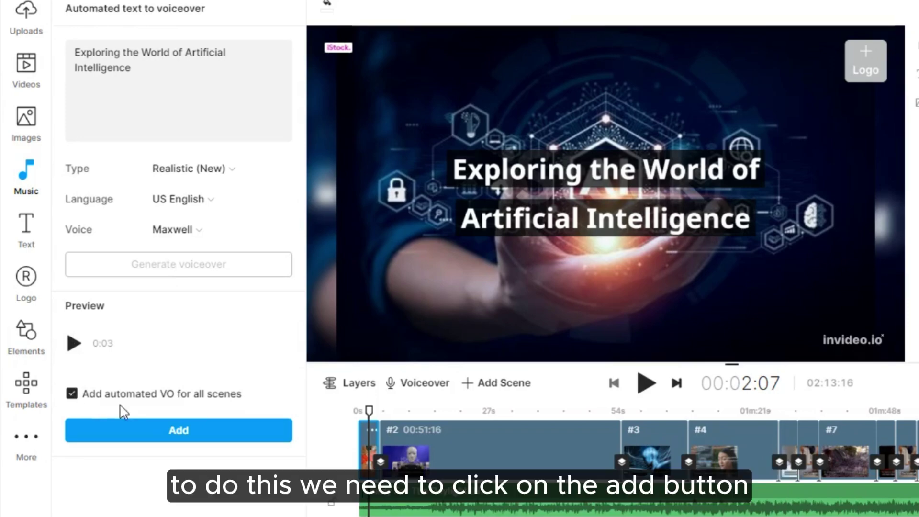
left_click(158, 432)
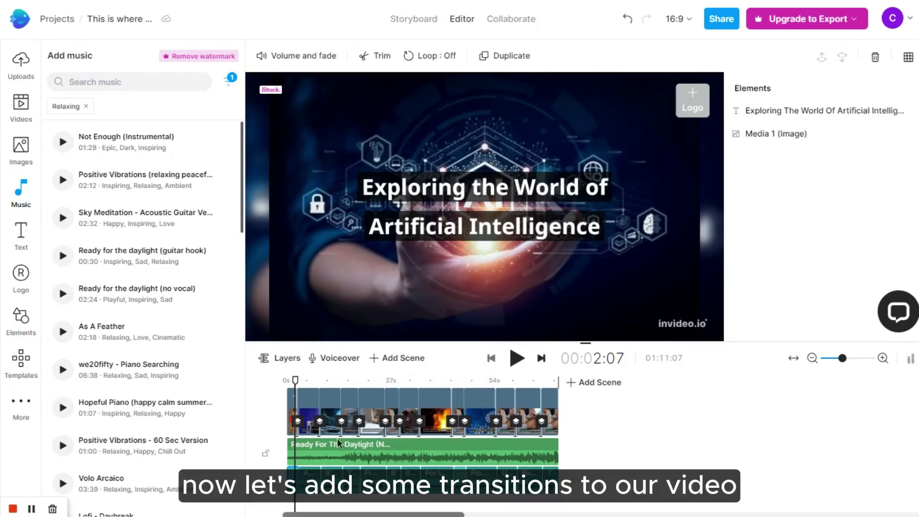
Step: Replace Slide Down with a 1.0 s Fade transition on every scene
left_click(299, 422)
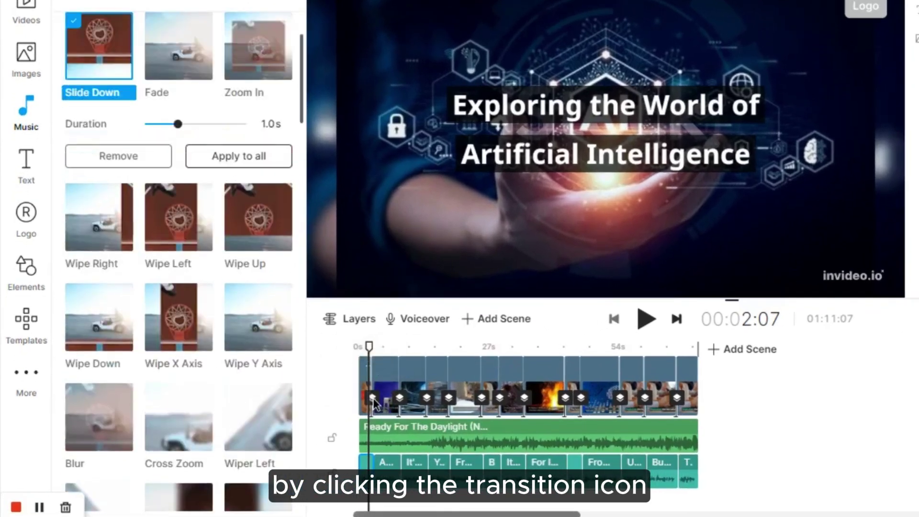
left_click(191, 59)
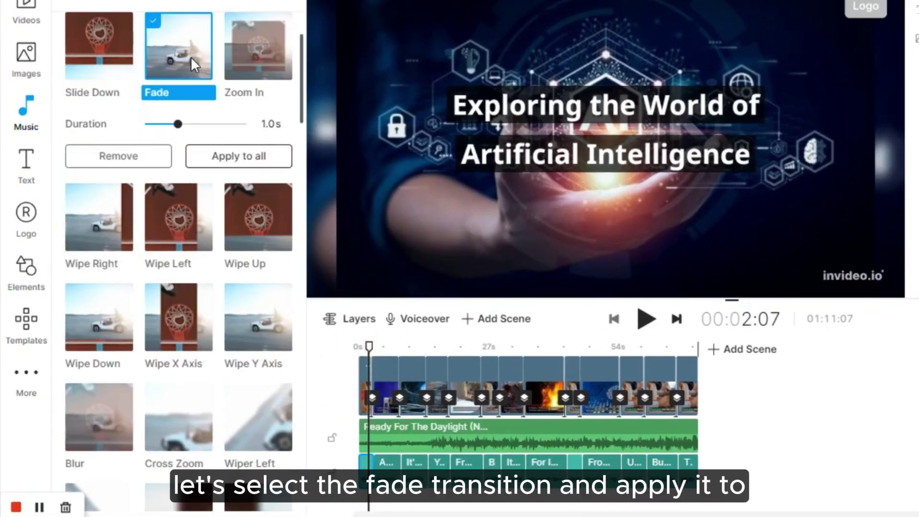
left_click(235, 163)
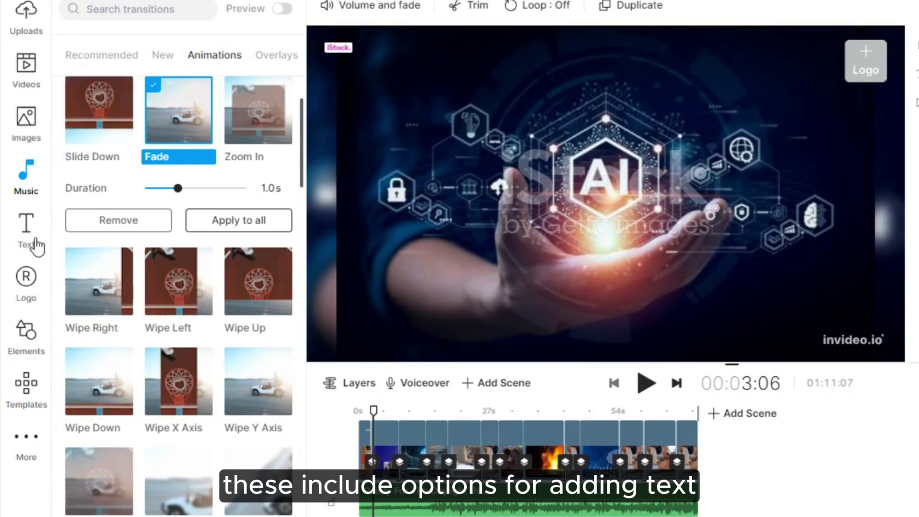
Step: Browse the Text, Logo and Elements panels for available options
left_click(27, 235)
left_click(28, 290)
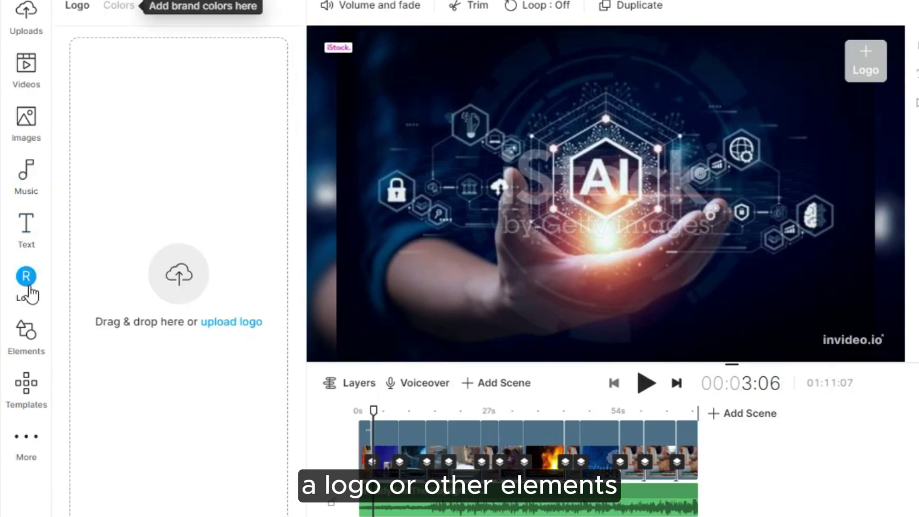
left_click(25, 342)
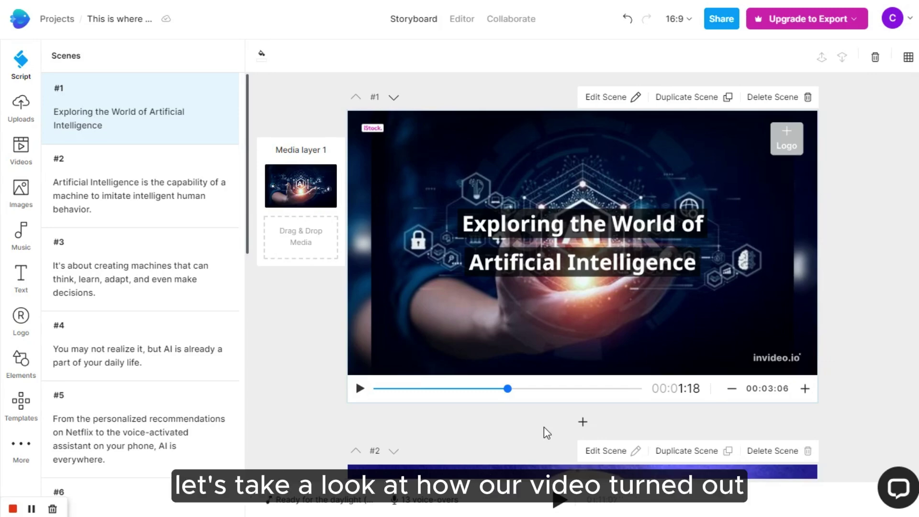
Step: Preview the finished video full screen
left_click(558, 498)
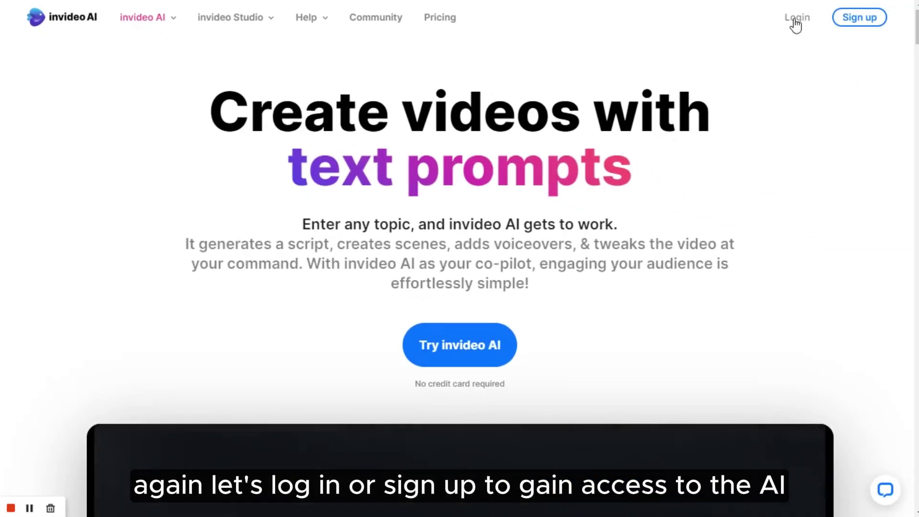
Step: Log in to invideo AI, continuing with the account e-mail
left_click(795, 19)
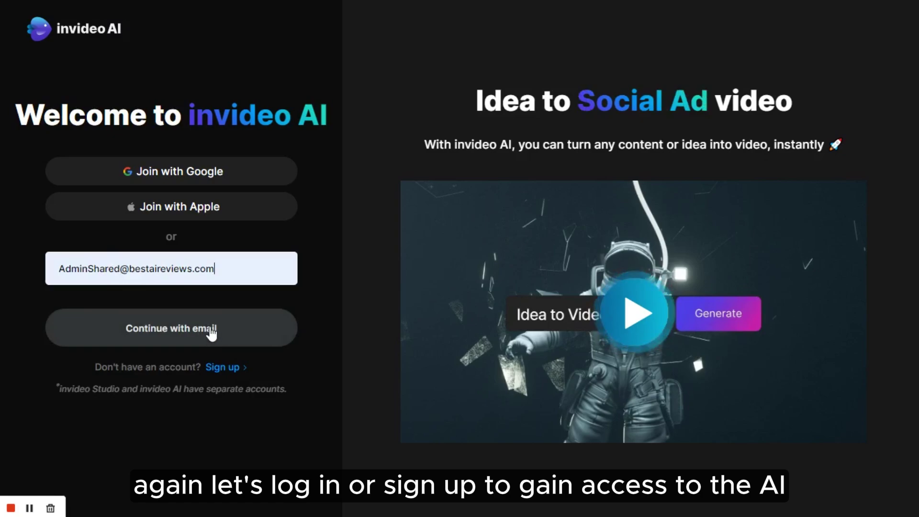
left_click(210, 326)
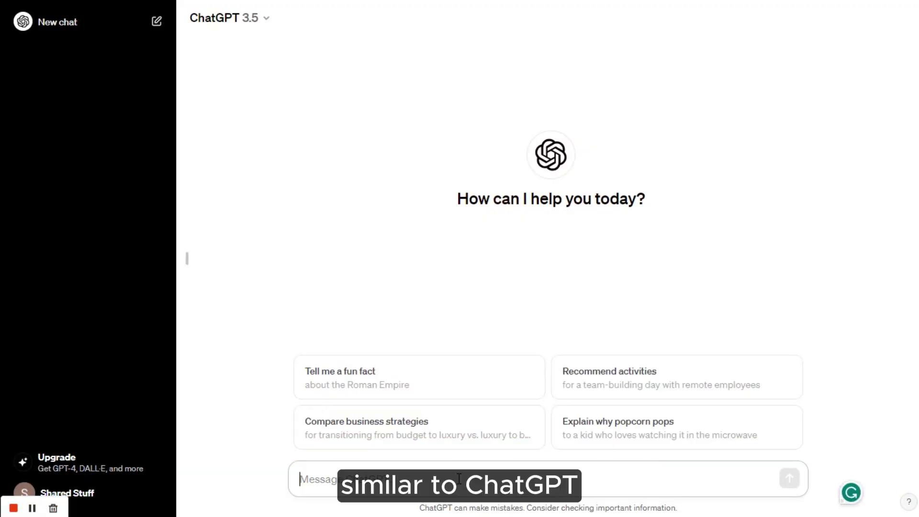
Step: Paste the detailed '5 Health Fun Facts' Shorts prompt into ChatGPT and send it
type("Create an engaging YouTube Shorts video on the topic of \"5 Health Fun Facts\", making it both visually appealing and informative. Keep the duration under 45 seconds. Start the video by introducing the topic and use the title as the intro. Then give the five fun facts and illustrate each with a relevant stock clip. Keep the language super simple and easy to understand. Conclude the video by asking viewers which fun fact they are amazed by. Use an energetic American female for the voiceover.")
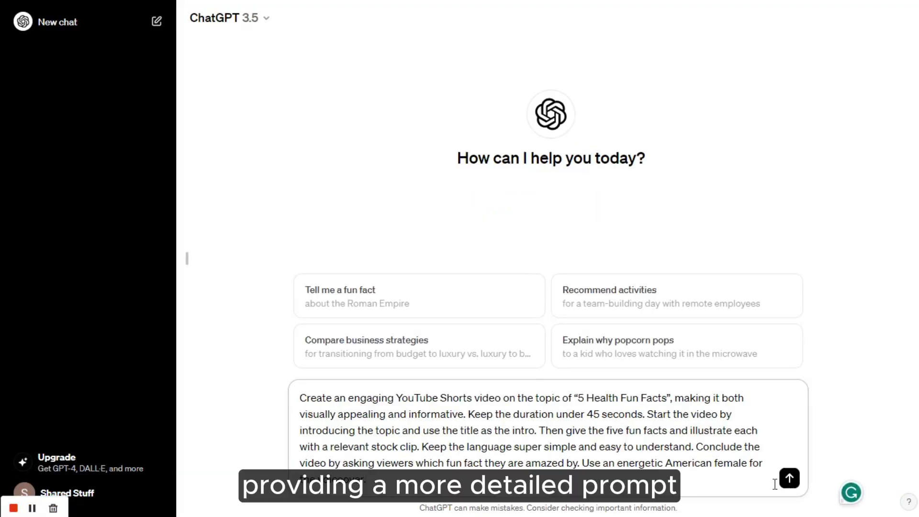
left_click(788, 478)
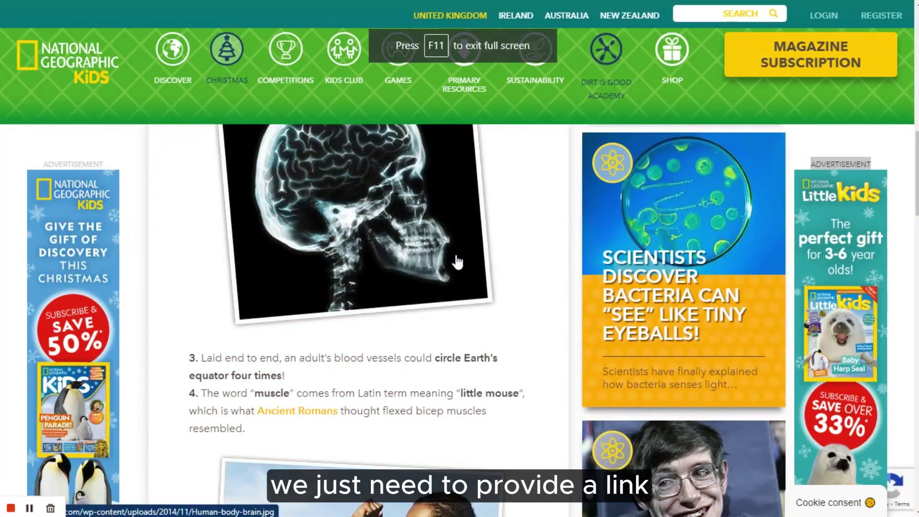
Step: Scroll through the natgeokids '15 facts about the human body' article down to its comments
scroll(459, 258, "up", 5)
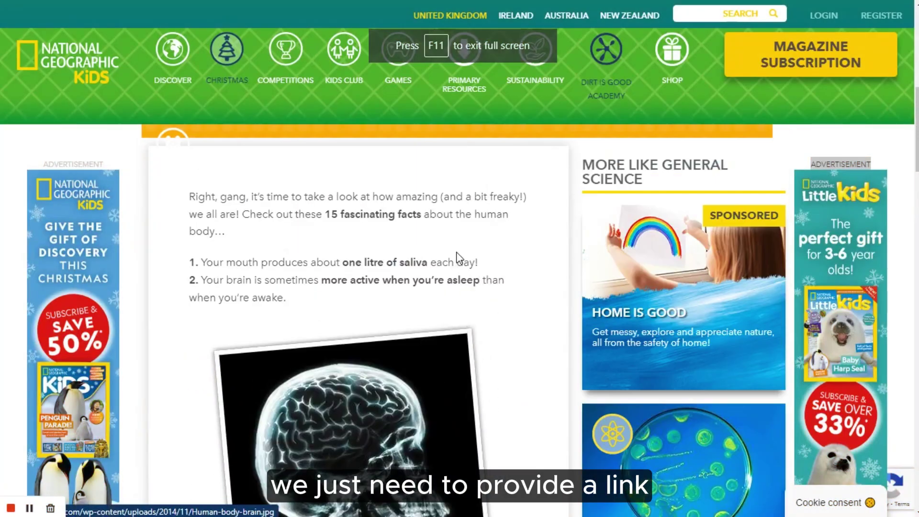
scroll(457, 253, "down", 1)
scroll(512, 249, "up", 1)
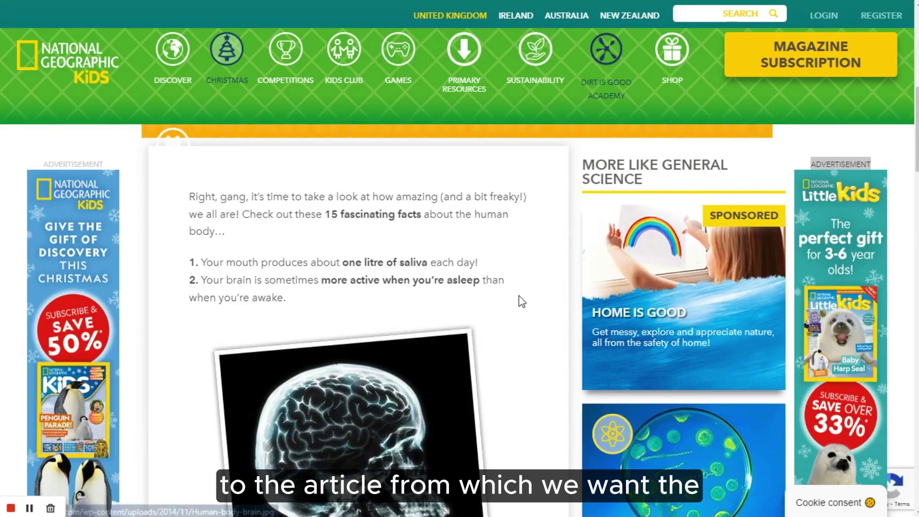
scroll(520, 369, "down", 15)
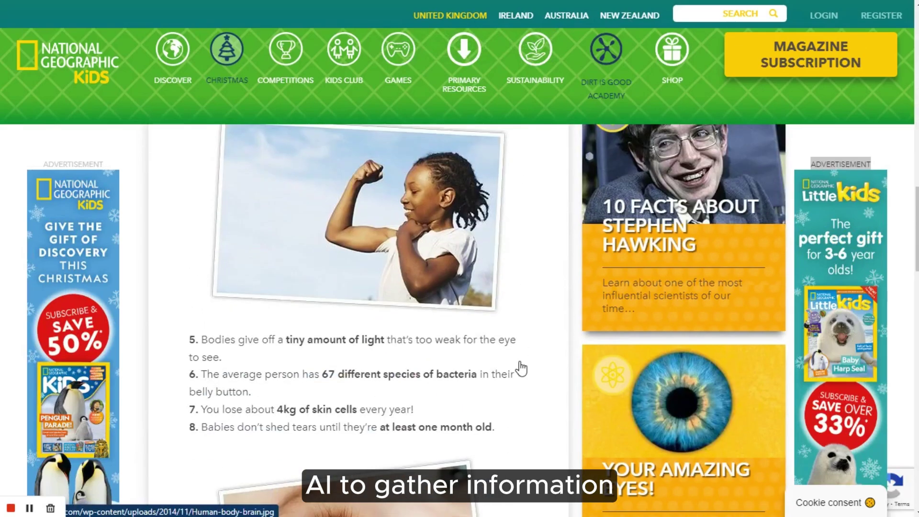
scroll(521, 369, "down", 15)
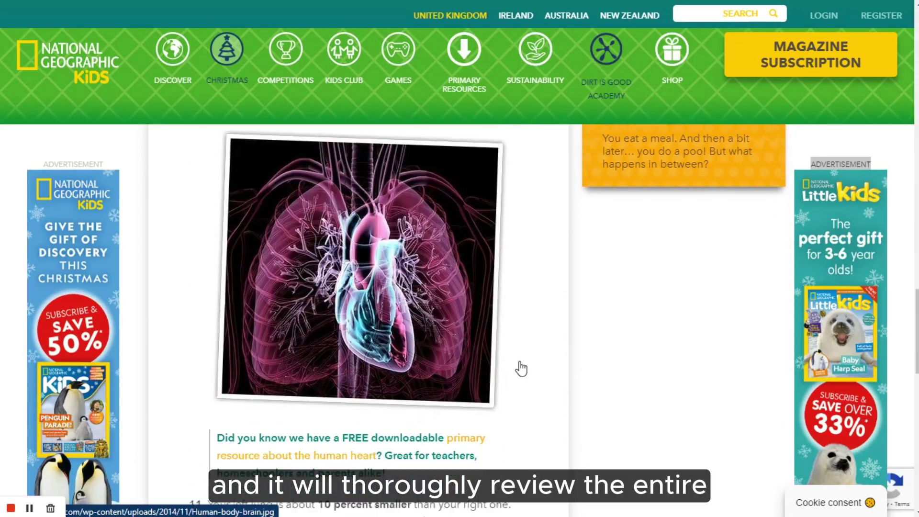
scroll(521, 368, "down", 10)
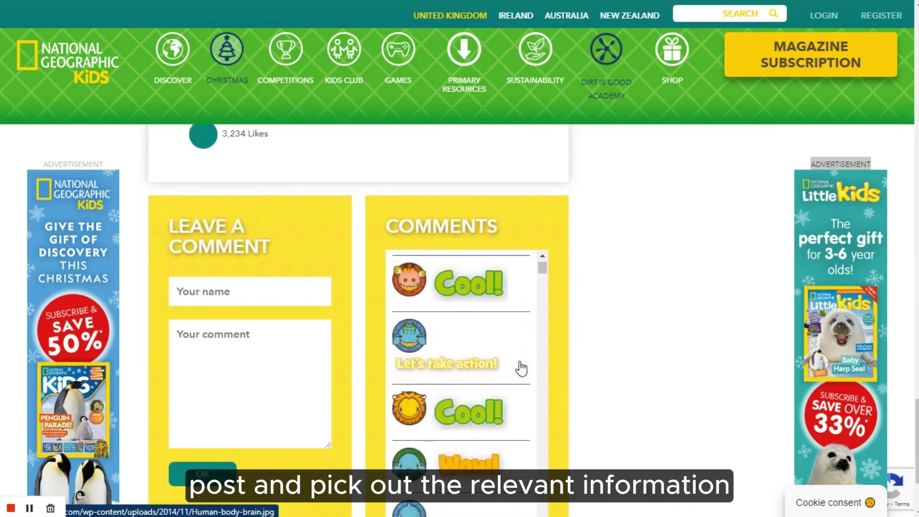
scroll(523, 366, "down", 4)
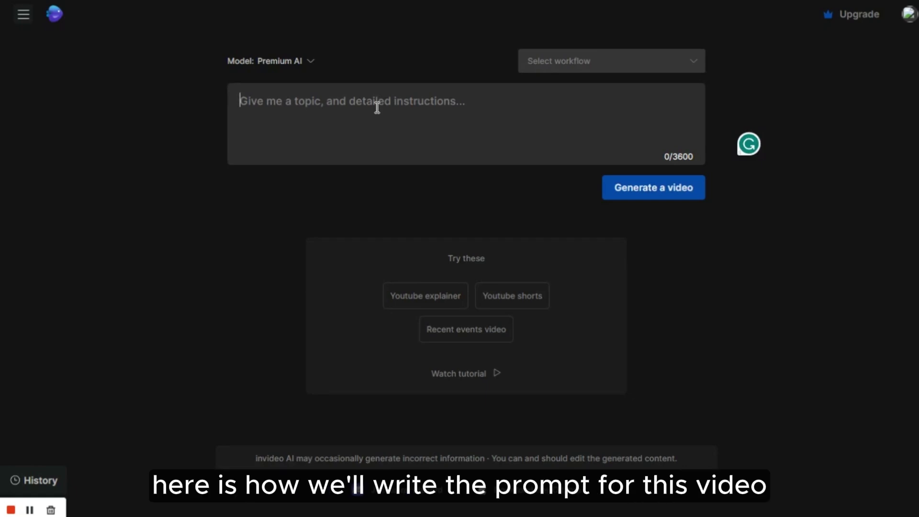
Step: Write the 618-character '5 Health Fun Facts' Shorts brief, ending with the pasted natgeokids article link
type("Create an enga")
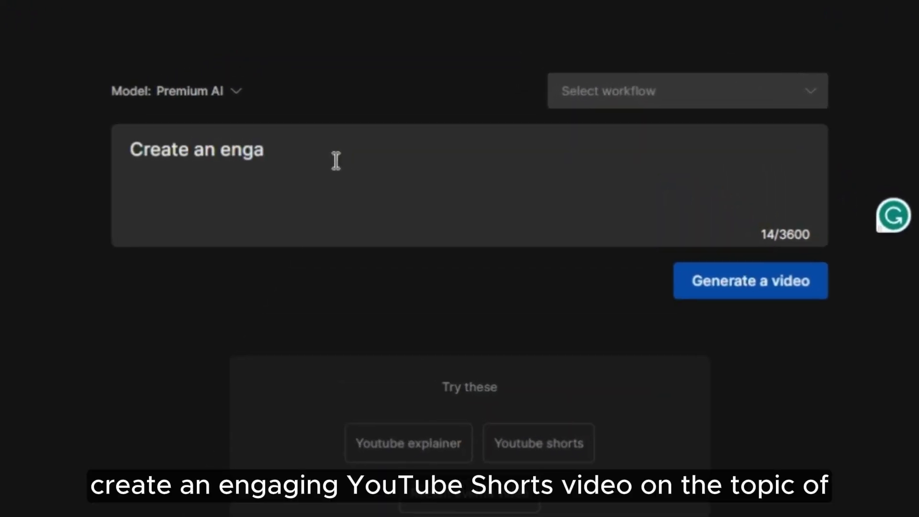
type("ging YouTube Shorts video on")
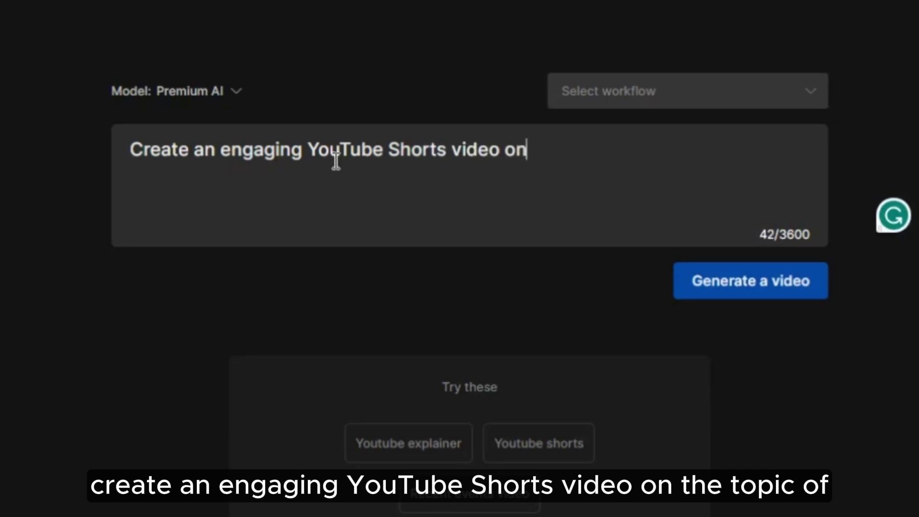
type(" the topic of “5 Health Fun Fa")
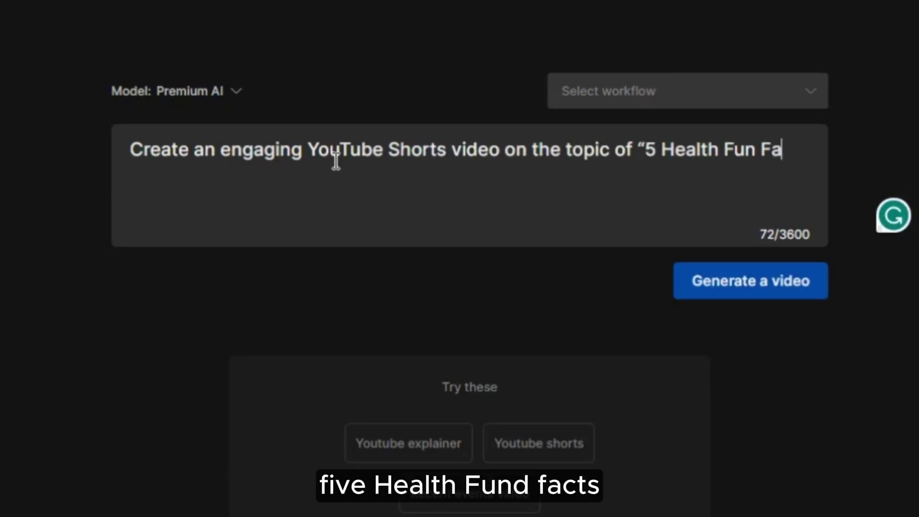
type("cts”, making it both visually")
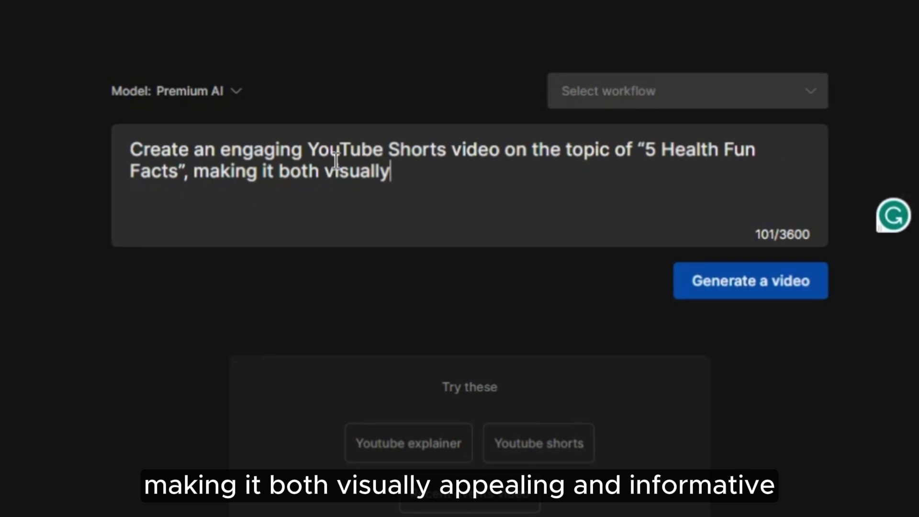
type(" appealing and informative. Keep")
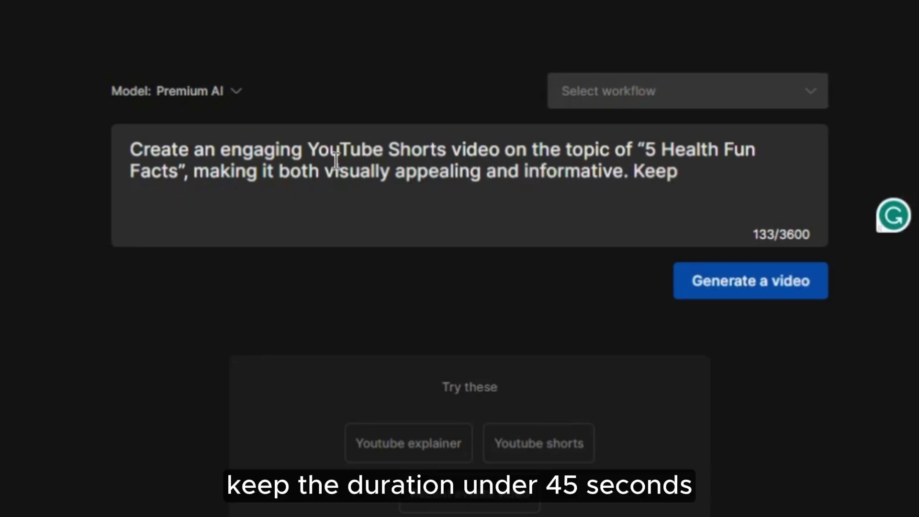
type(" the duration under 45 sec")
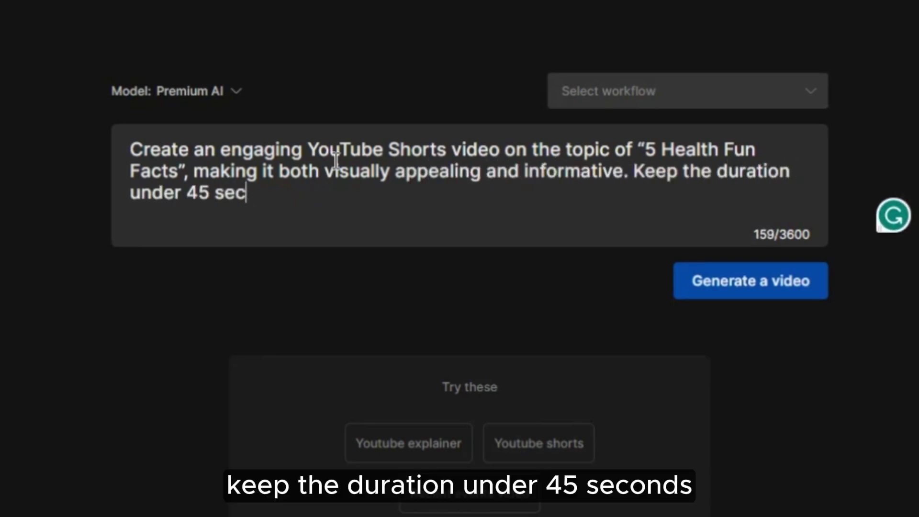
type("onds. Start the video by intr")
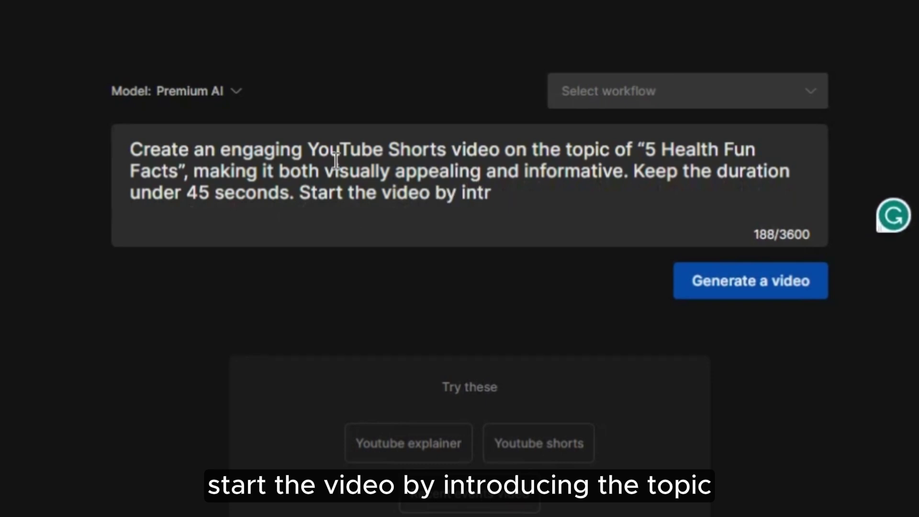
type("oducing the topic and use the ti")
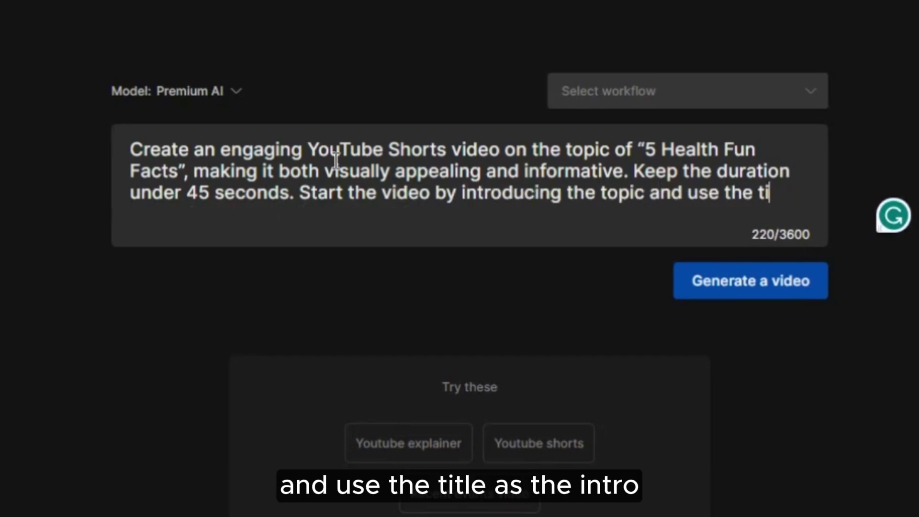
type("tle as the intro. Then give the five fun")
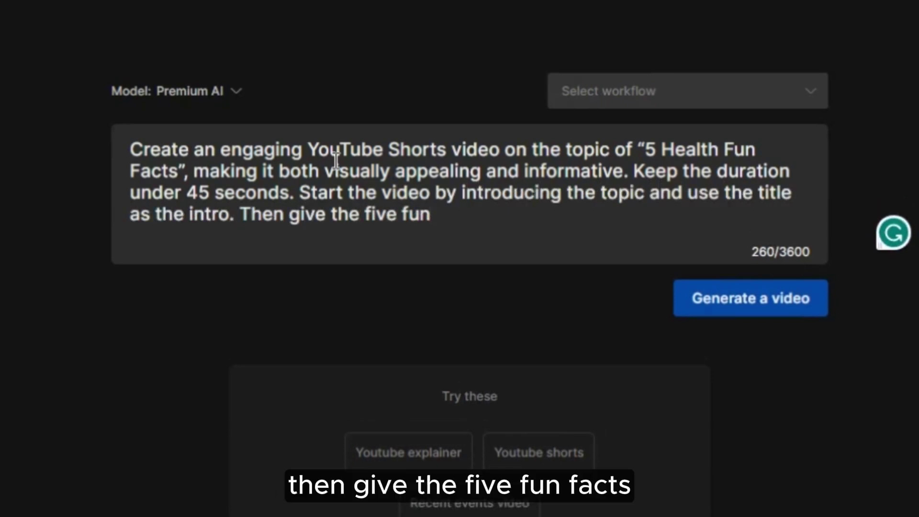
type(" facts and illustrate each w")
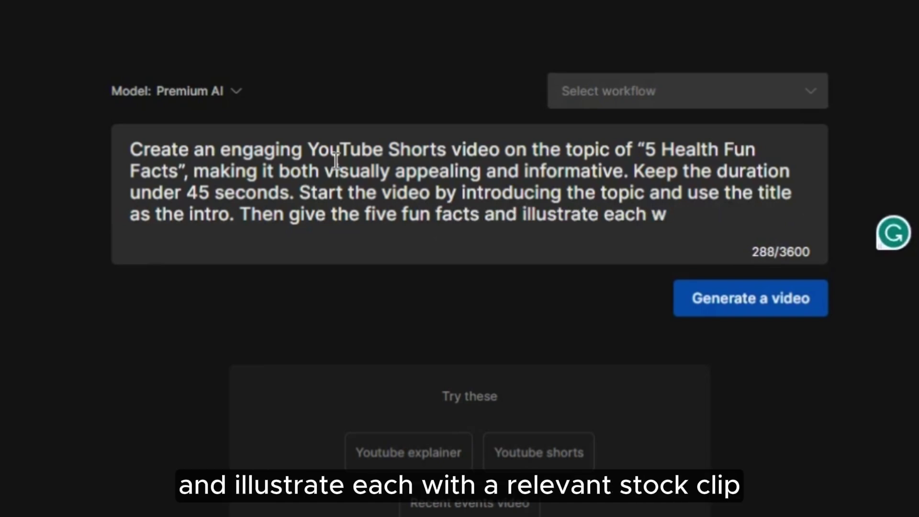
type("ith a relevant stock clip. Ke")
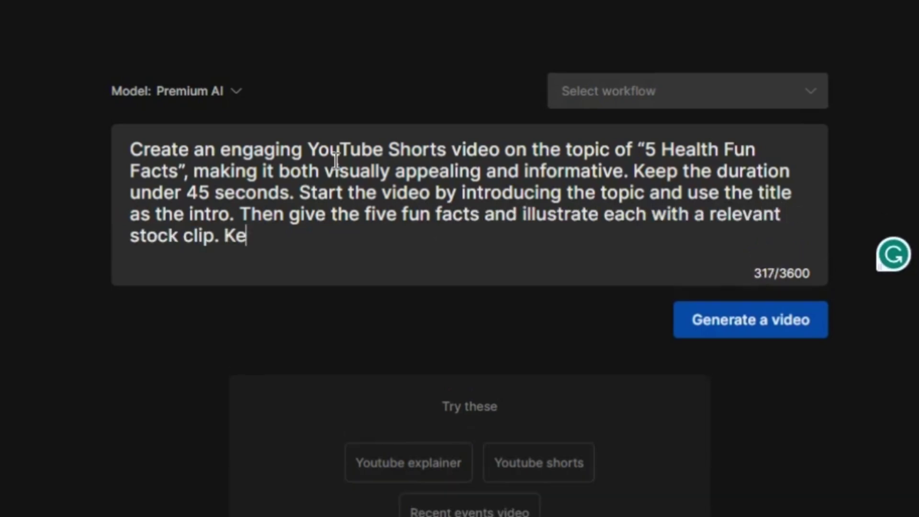
type("ep the language super simple")
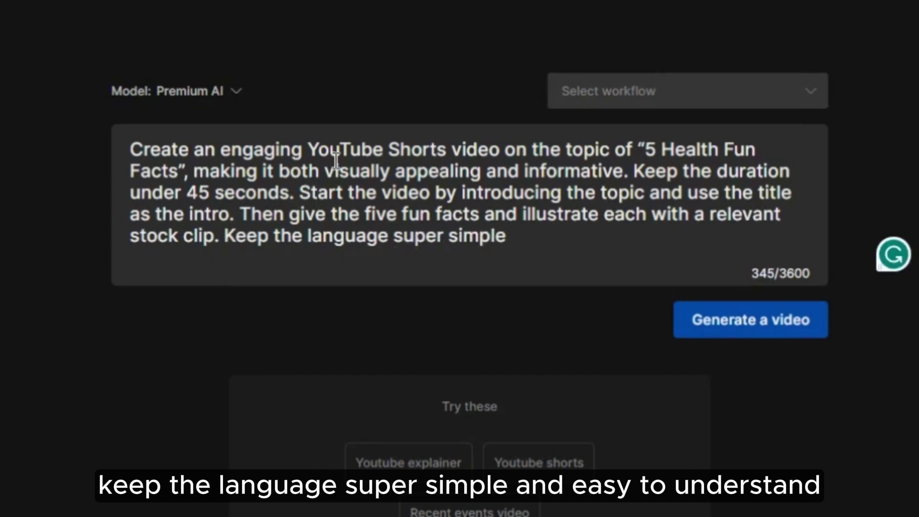
type(" and easy to understand. Conclude")
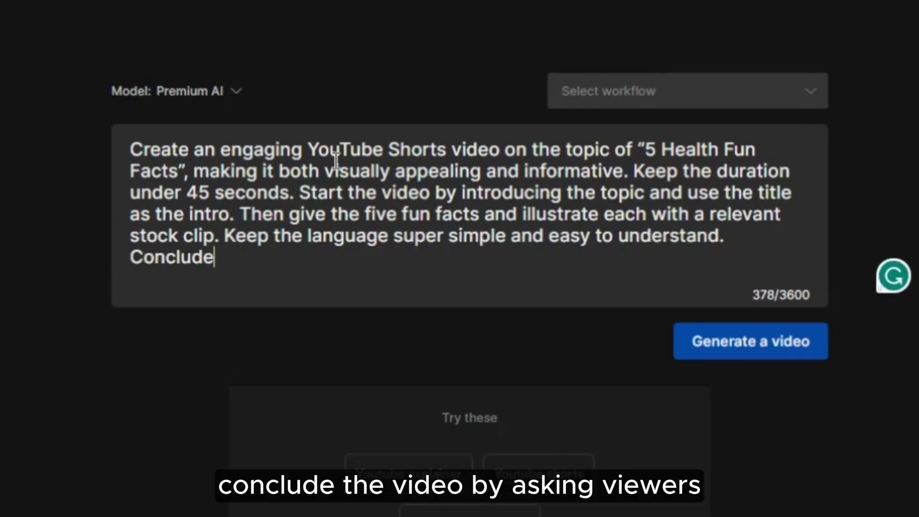
type(" the video by asking viewers which ")
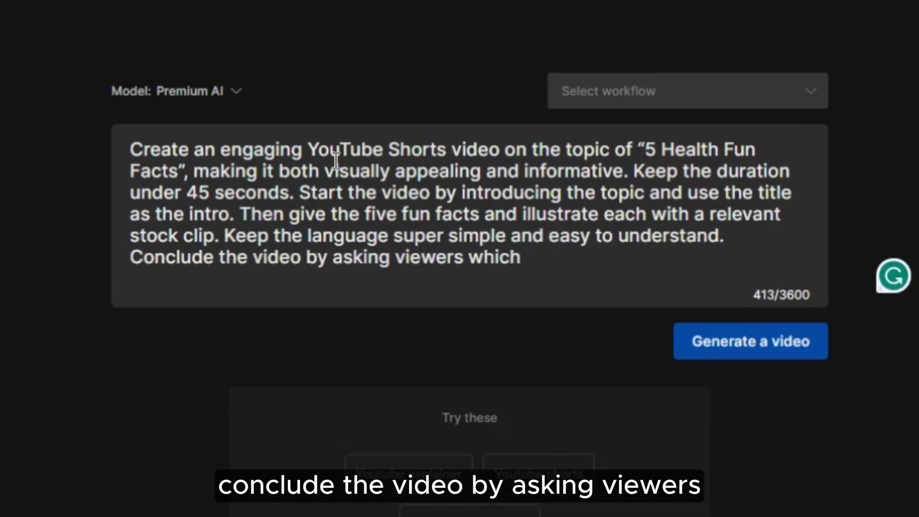
type("fun fact they are amazed by. Use an")
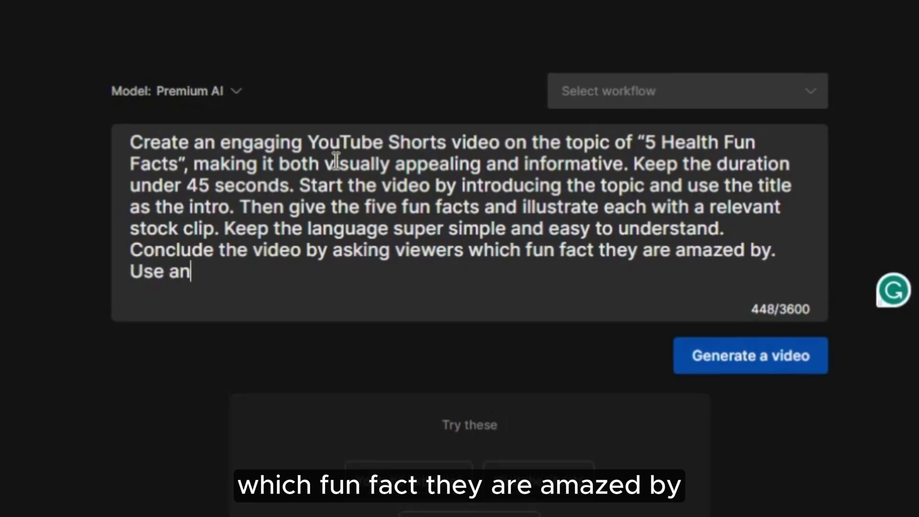
type(" energetic American female for the")
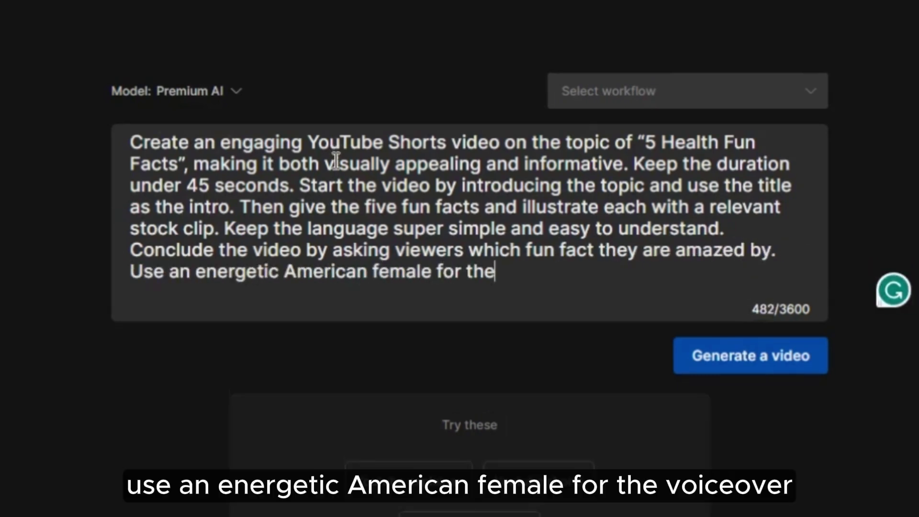
type(" voiceover. Pick points from this a")
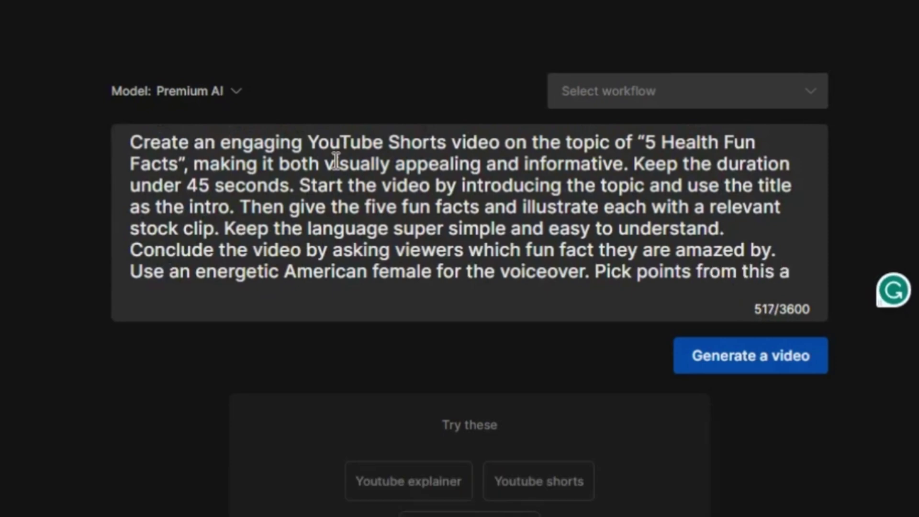
type("rticle:")
type("https://www.natgeokids.com/uk/discover/science/general-science/15-facts-about-the-human-body/")
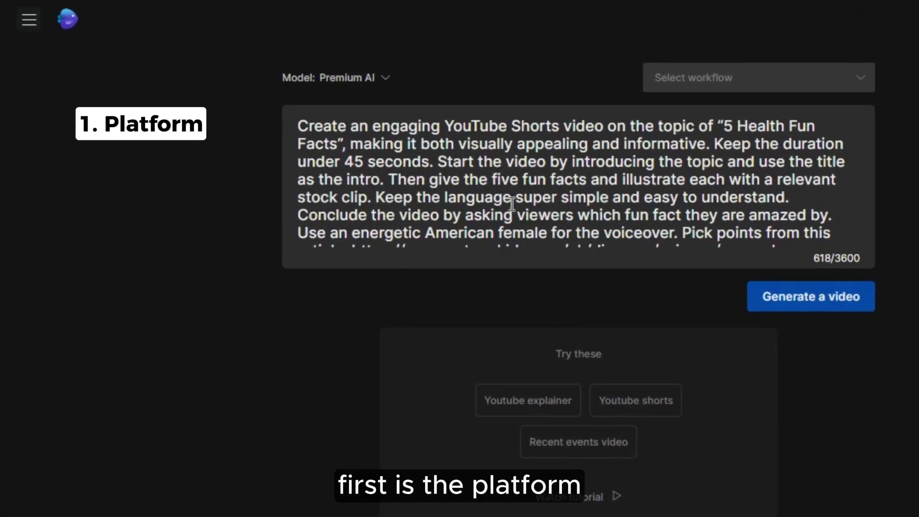
left_click_drag(447, 123, 562, 126)
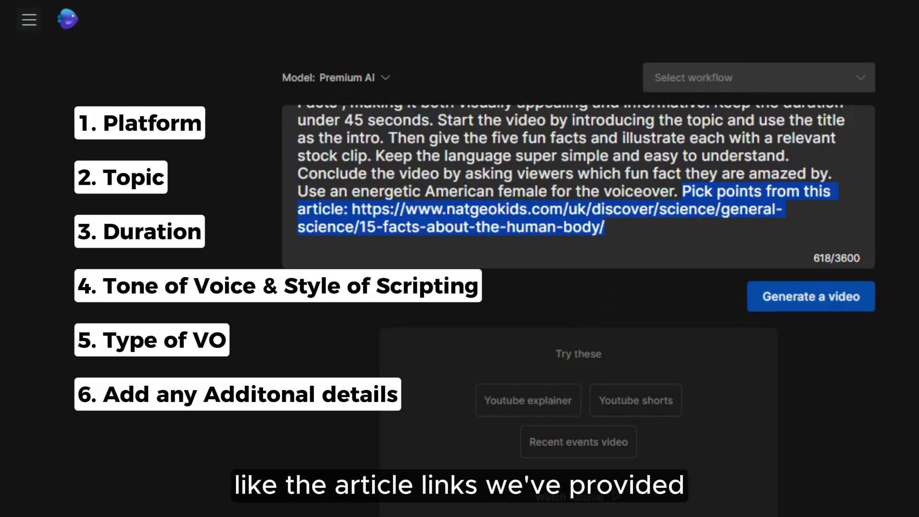
Step: Generate the video for a General Public audience, keeping the Bright look and YouTube Shorts format
left_click(740, 358)
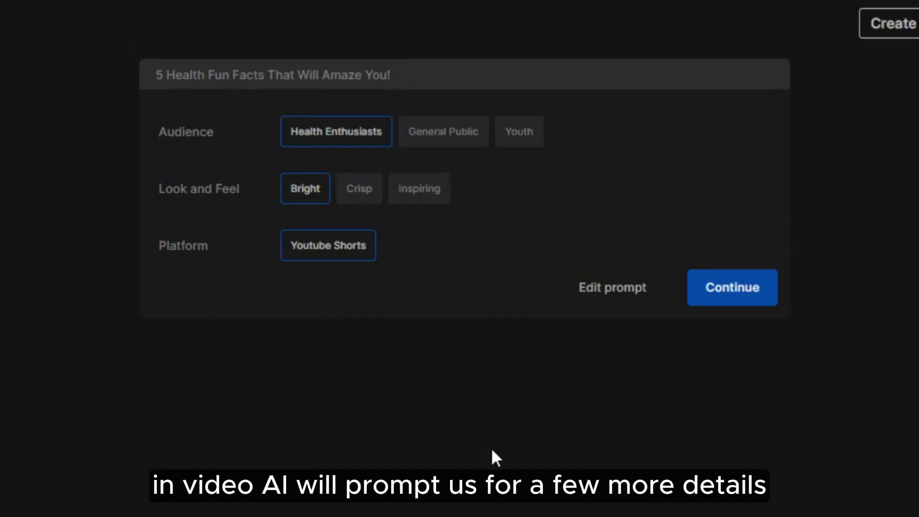
left_click(450, 149)
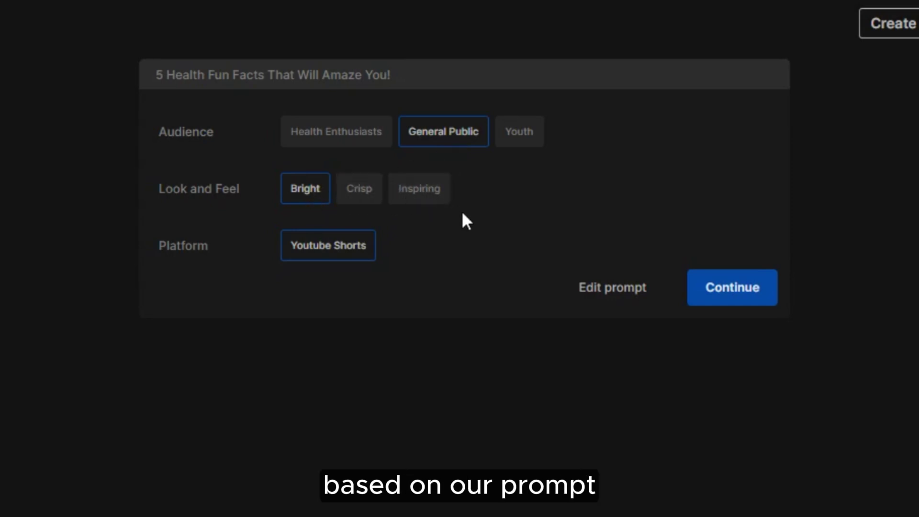
left_click(715, 293)
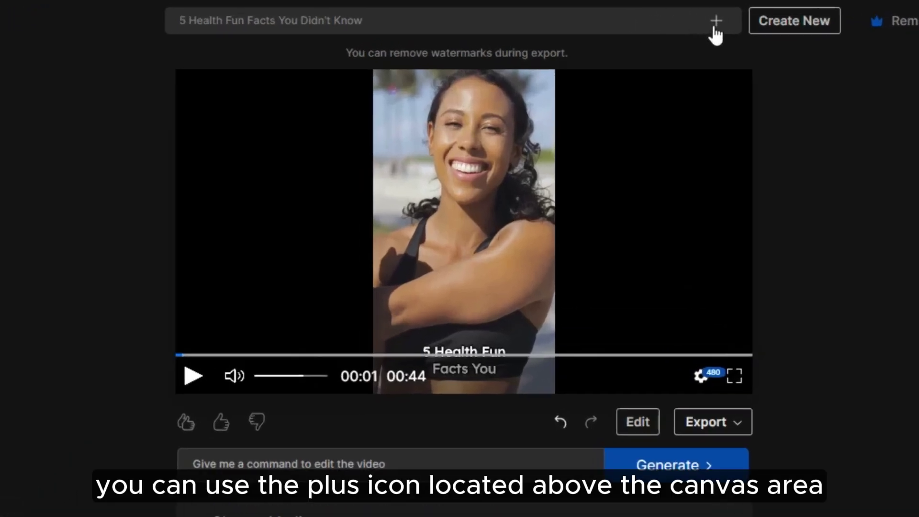
Step: Review the draft's audience and style settings, then dismiss them without regenerating
left_click(652, 19)
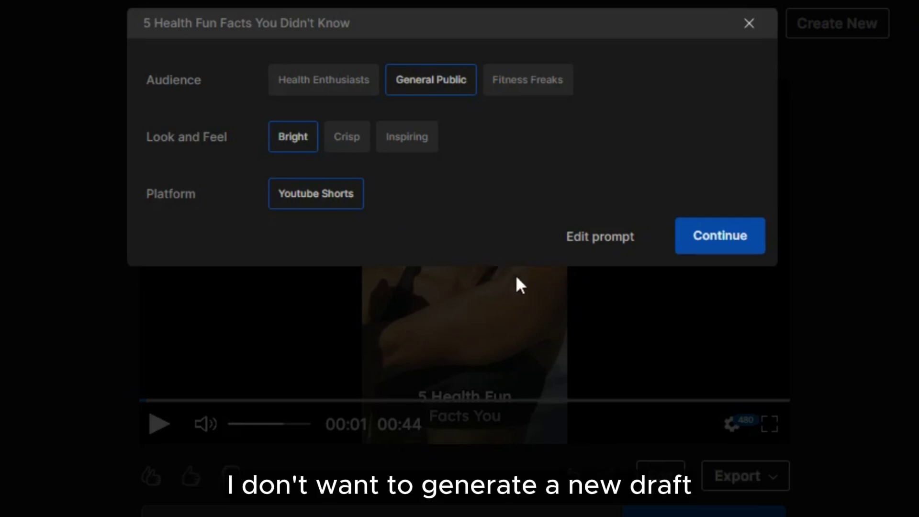
key("Escape")
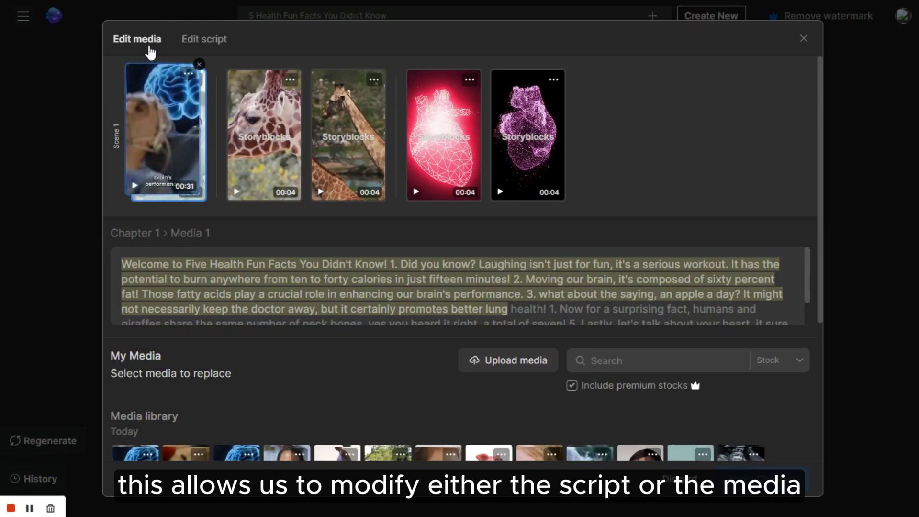
Step: Review the scene script, then bring up the media editor listing chapter 1's five clips
left_click(213, 43)
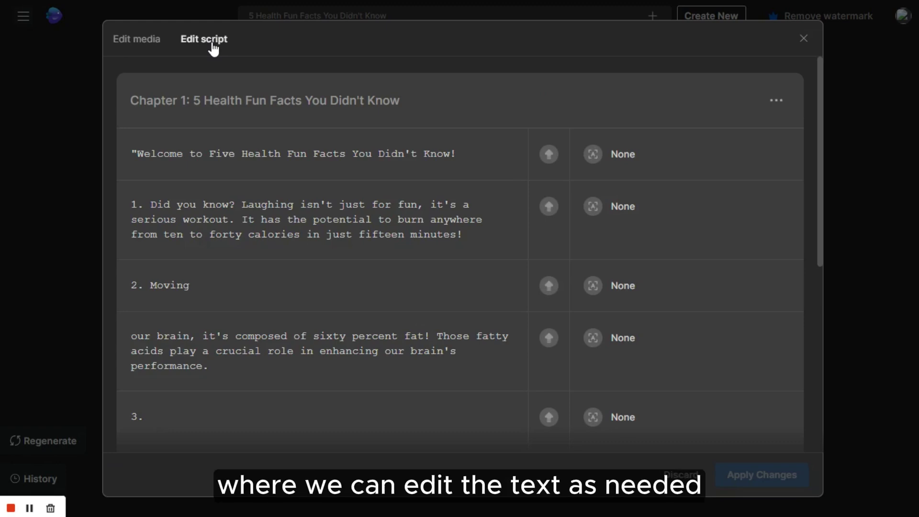
scroll(457, 229, "down", 3)
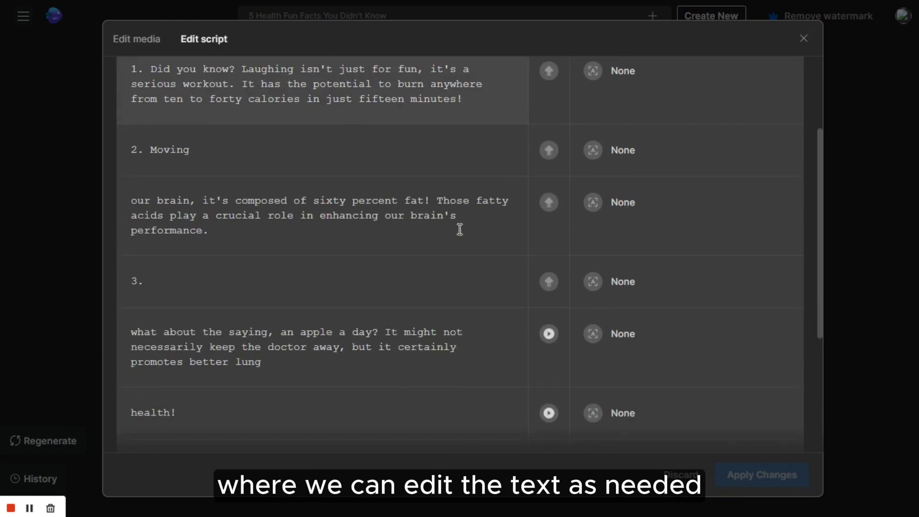
scroll(459, 229, "down", 5)
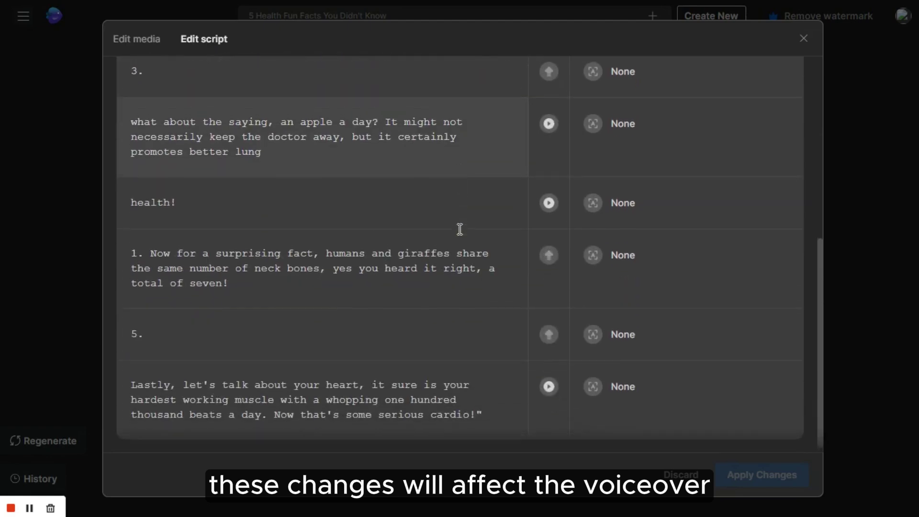
scroll(459, 228, "up", 8)
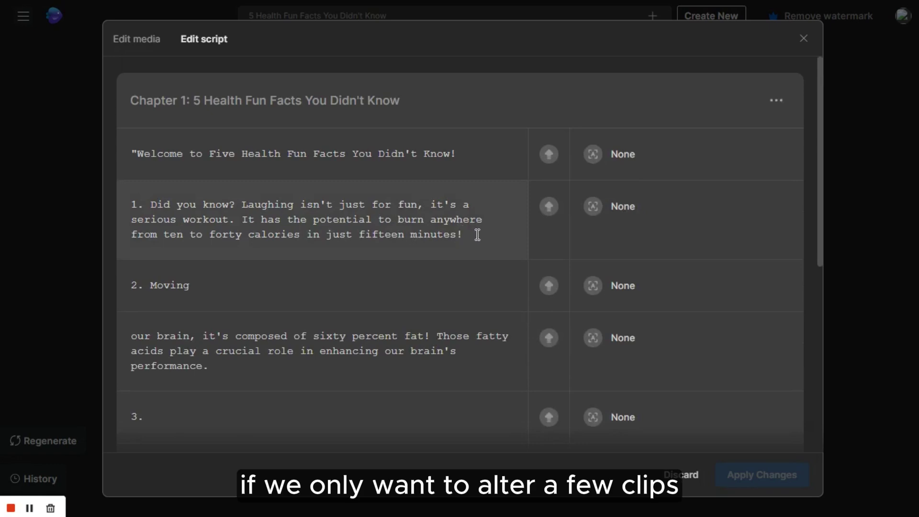
left_click(144, 41)
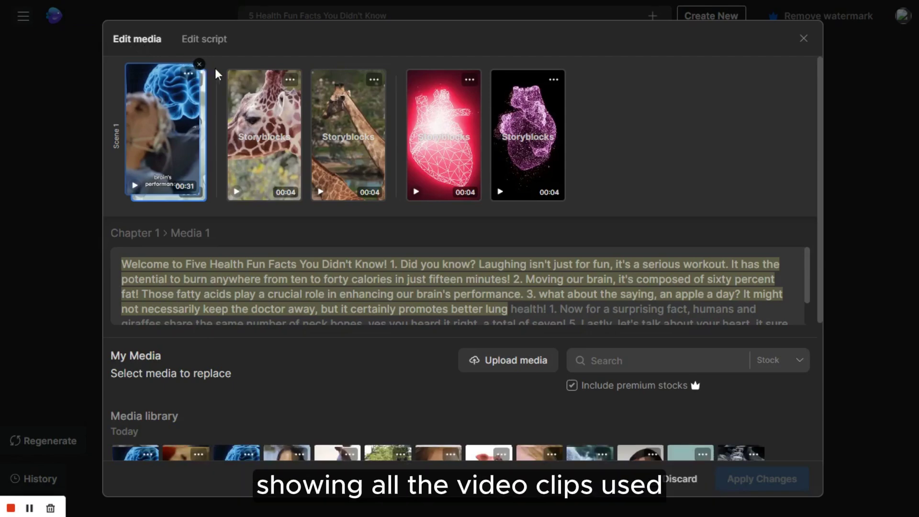
Step: Replace the purple heart clip with the iStock heart-anatomy clip found by searching 'heartbeat'
left_click(270, 136)
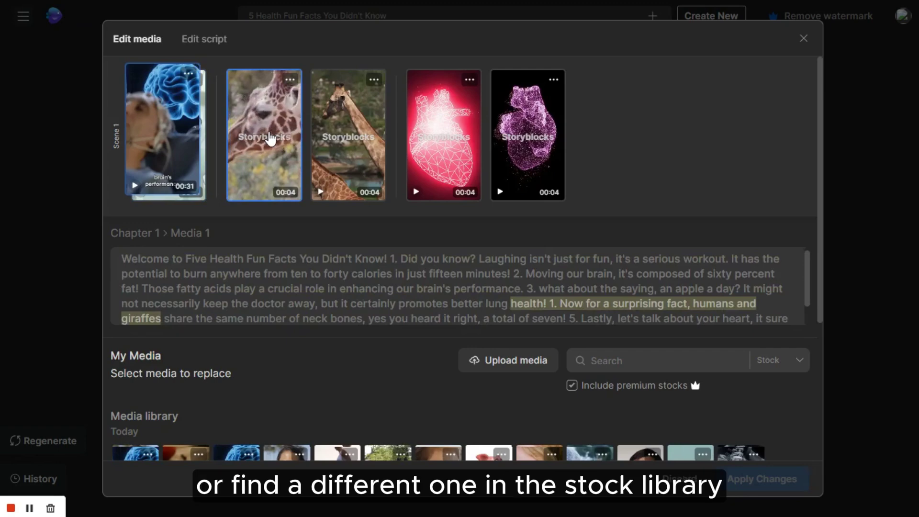
left_click(514, 144)
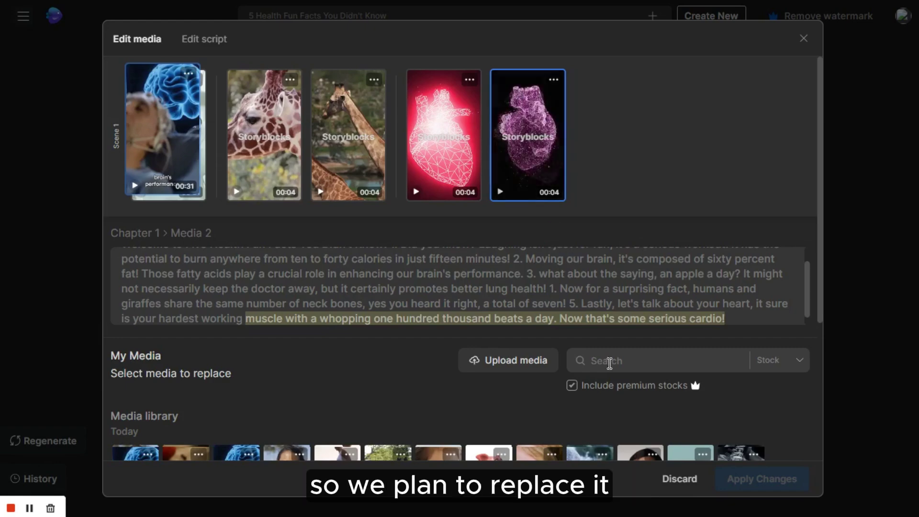
left_click(625, 365)
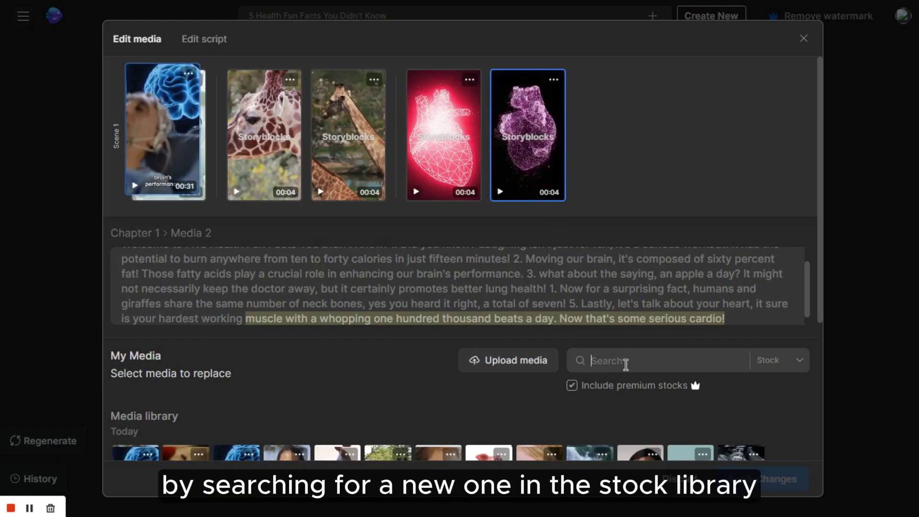
type("heartbeat")
key("Return")
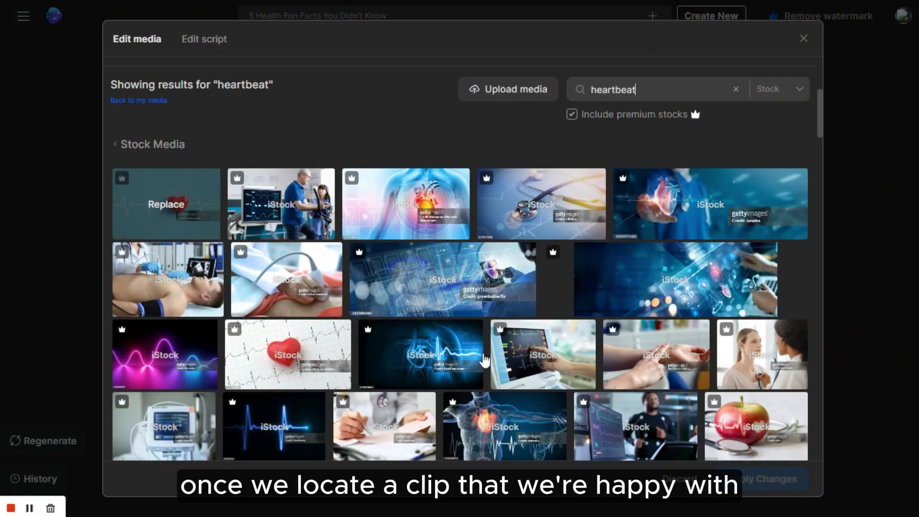
scroll(481, 359, "down", 3)
left_click(492, 297)
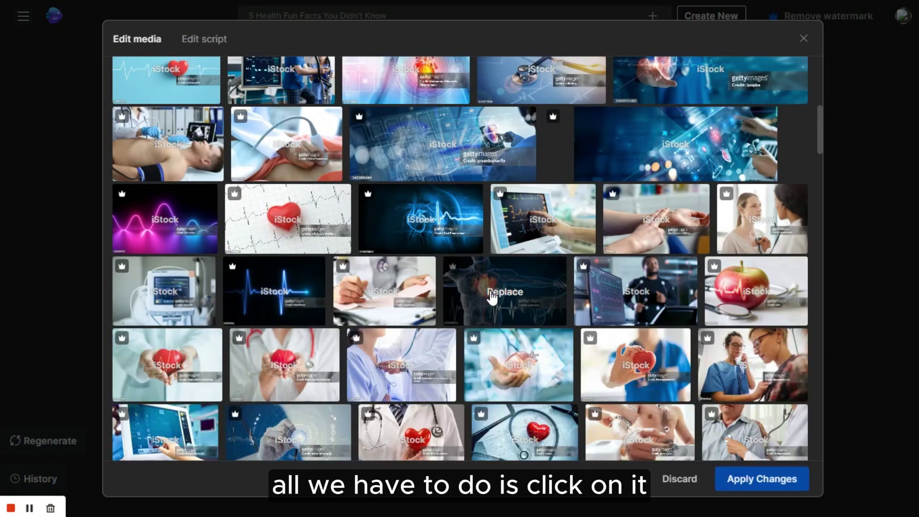
left_click(492, 297)
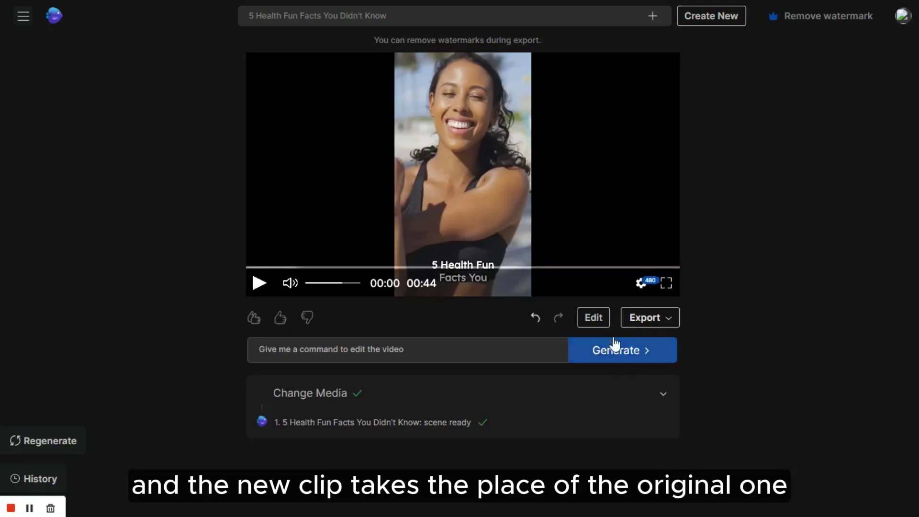
Step: Replace the second giraffe clip with a giraffe-face stock clip found by searching 'giraffe'
left_click(595, 318)
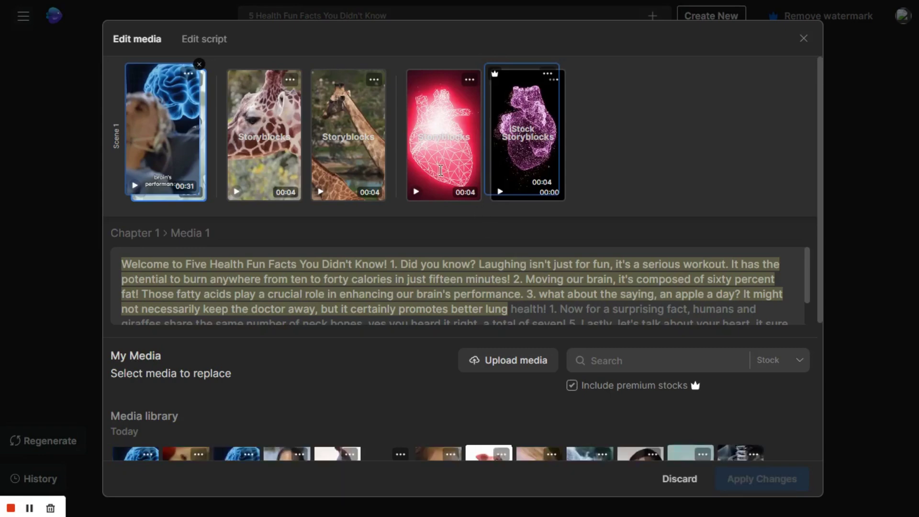
left_click(337, 152)
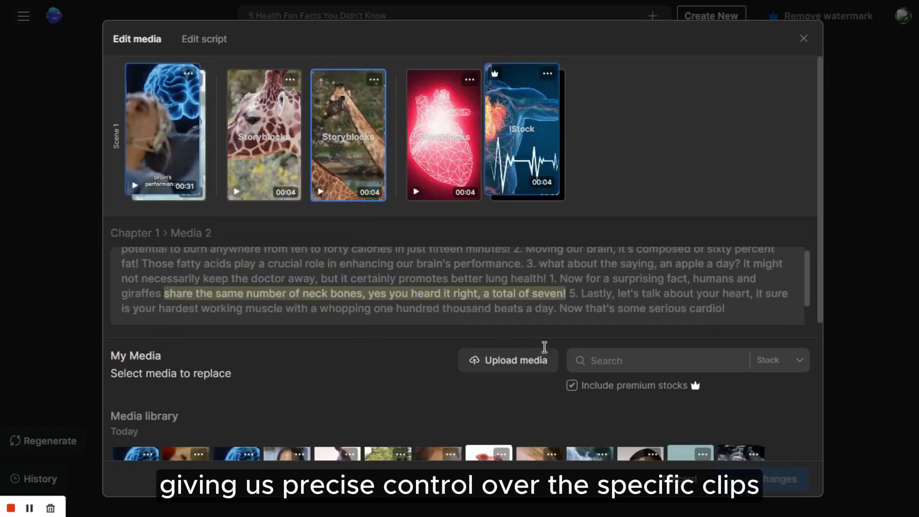
left_click(622, 359)
type("giraffe")
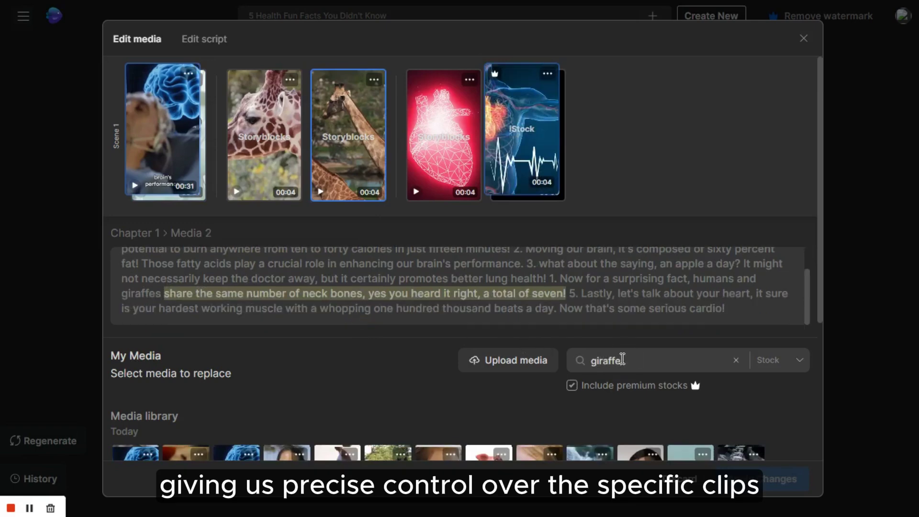
key("Return")
scroll(445, 390, "down", 2)
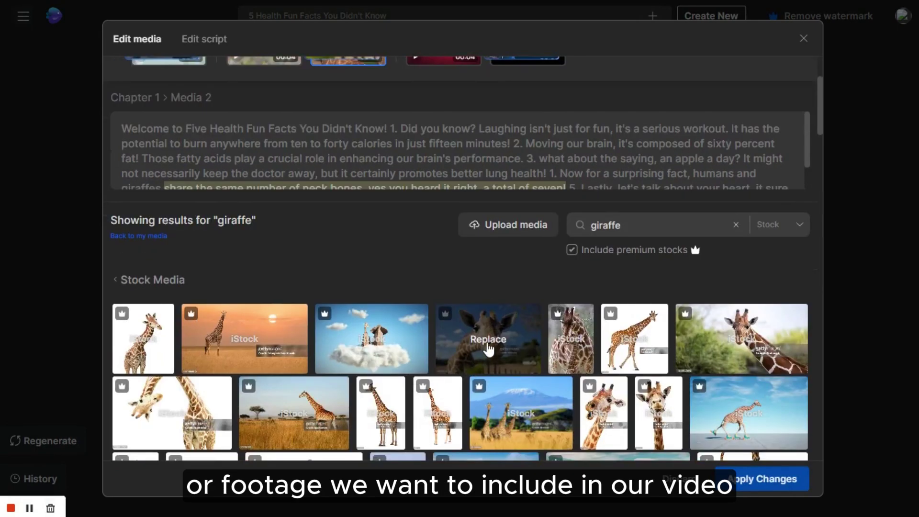
left_click(488, 345)
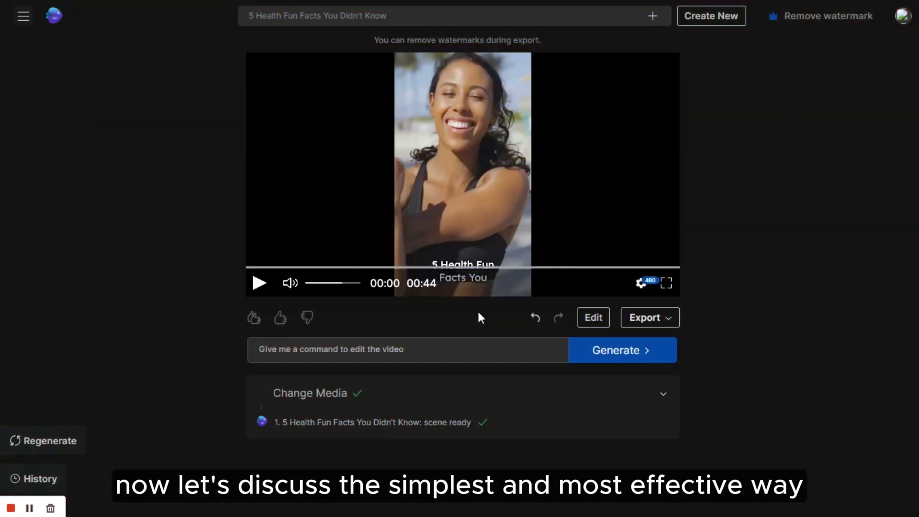
Step: Command the AI to 'switch the media in the first scene to something more funny and interesting', then clear the prompt
left_click(439, 349)
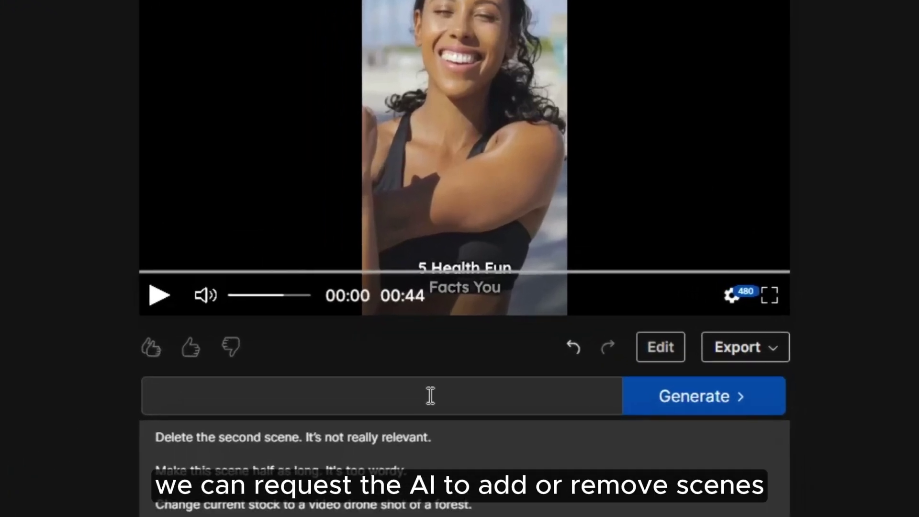
type("remove the second s")
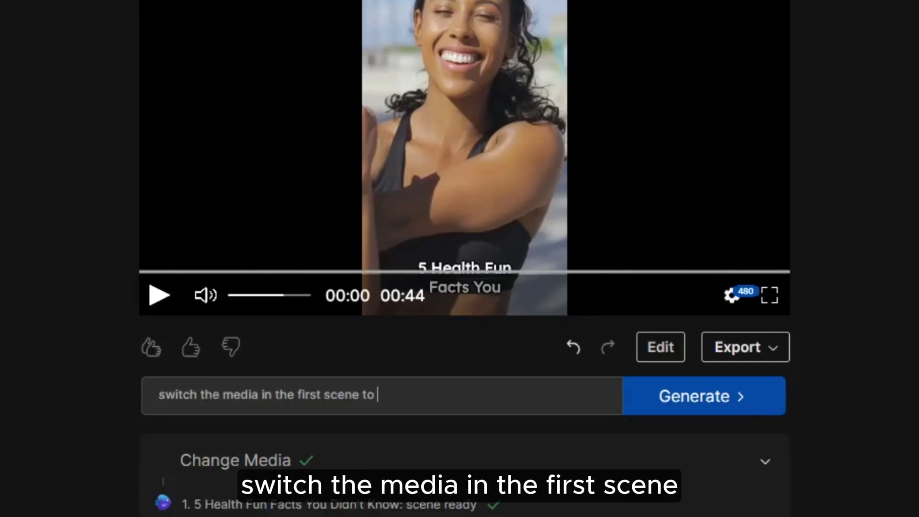
type("ny and interesting")
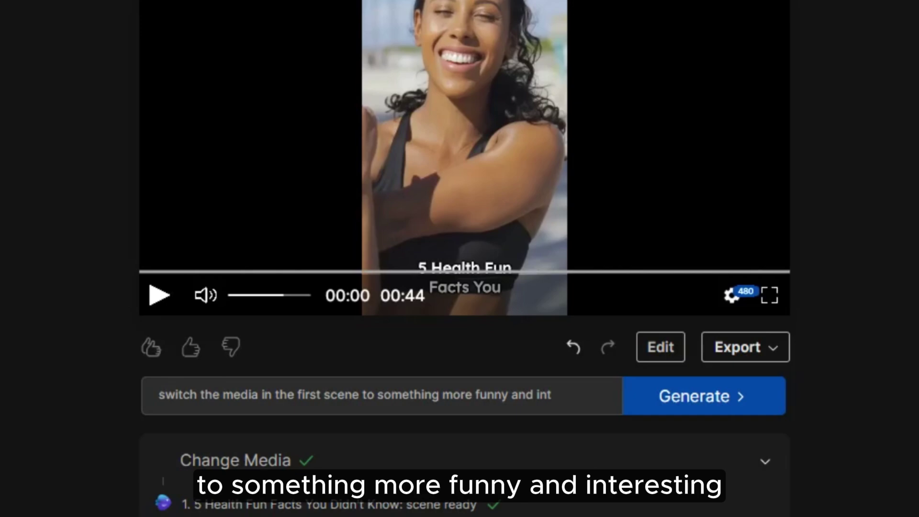
left_click(711, 402)
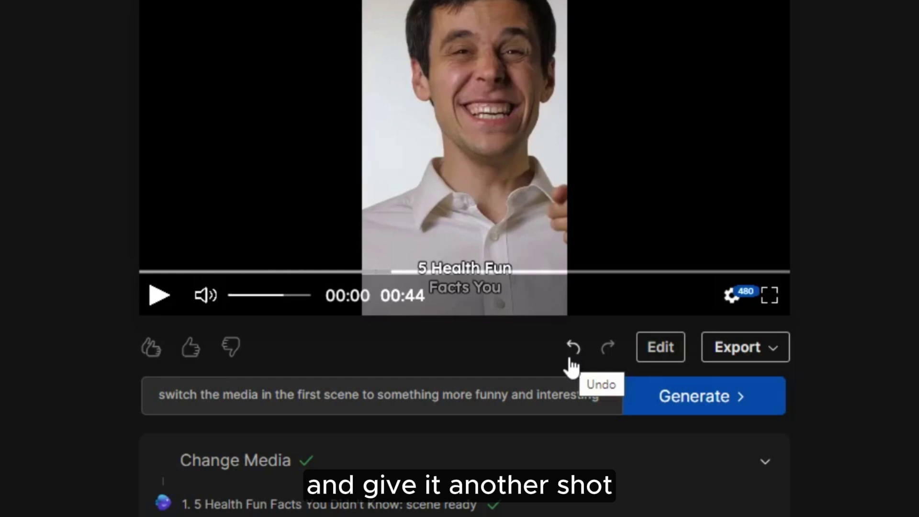
left_click(571, 361)
left_click(427, 398)
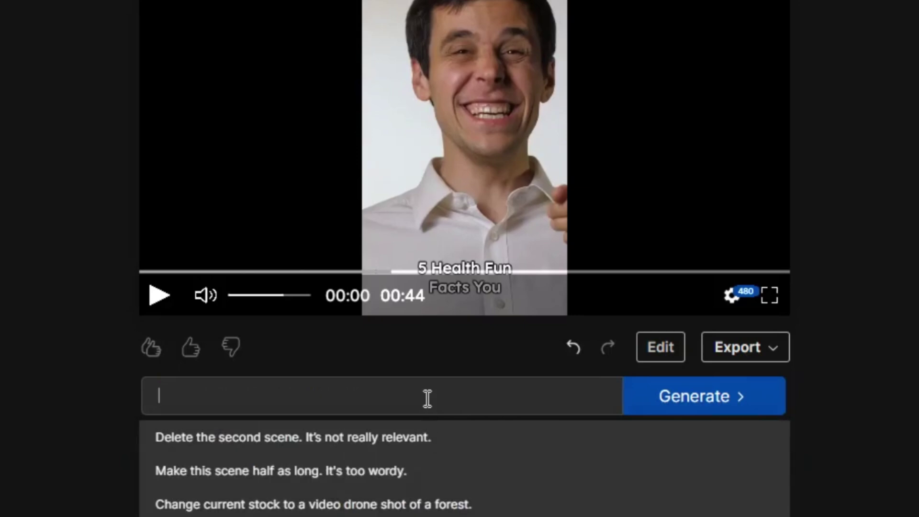
Step: Enter the command 'replace the background music with a funny and jolly tone'
type("replace the background music with a funny and jolly tone")
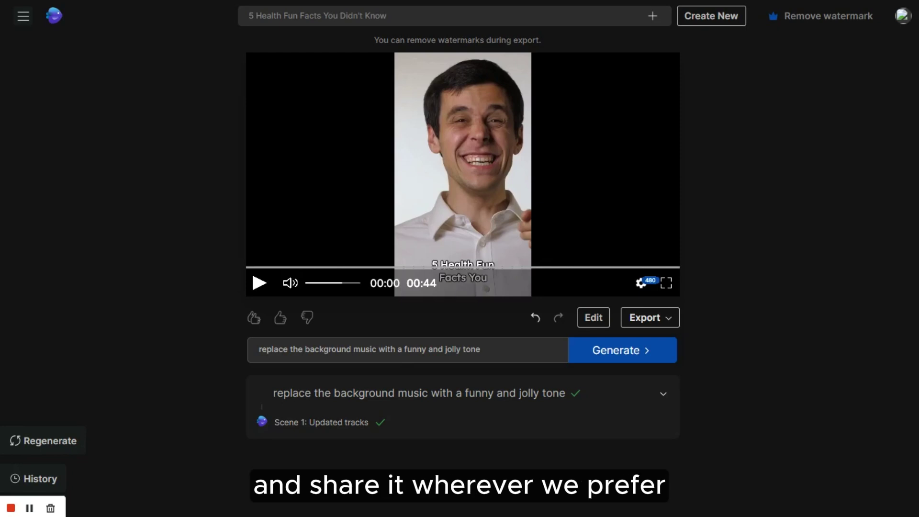
Step: Compare the watermark-removal pricing plans: Free, Plus at $20/mo and Max at $48/mo
left_click(793, 24)
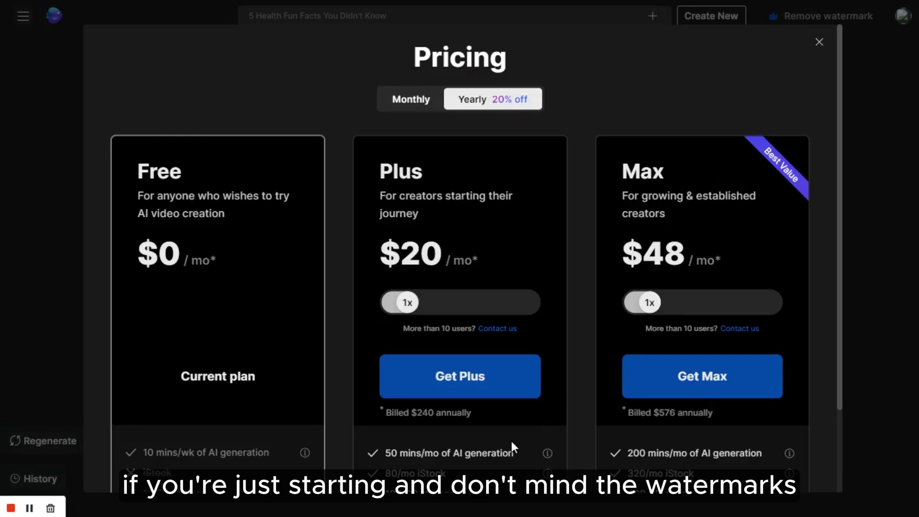
scroll(511, 443, "down", 3)
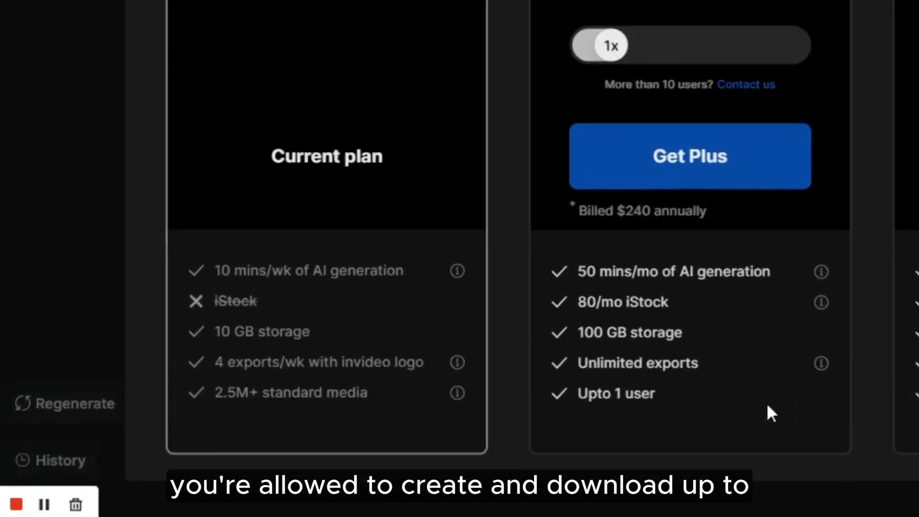